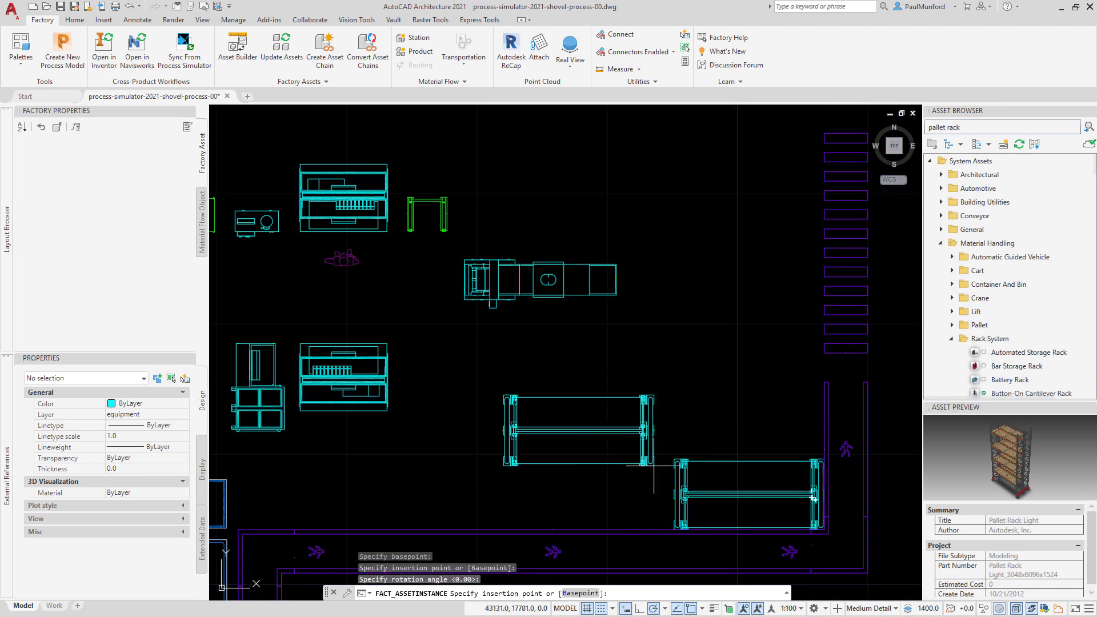
Step: Place two more Pallet Rack Light racks leftward along the bottom aisle
left_click(675, 528)
left_click(524, 529)
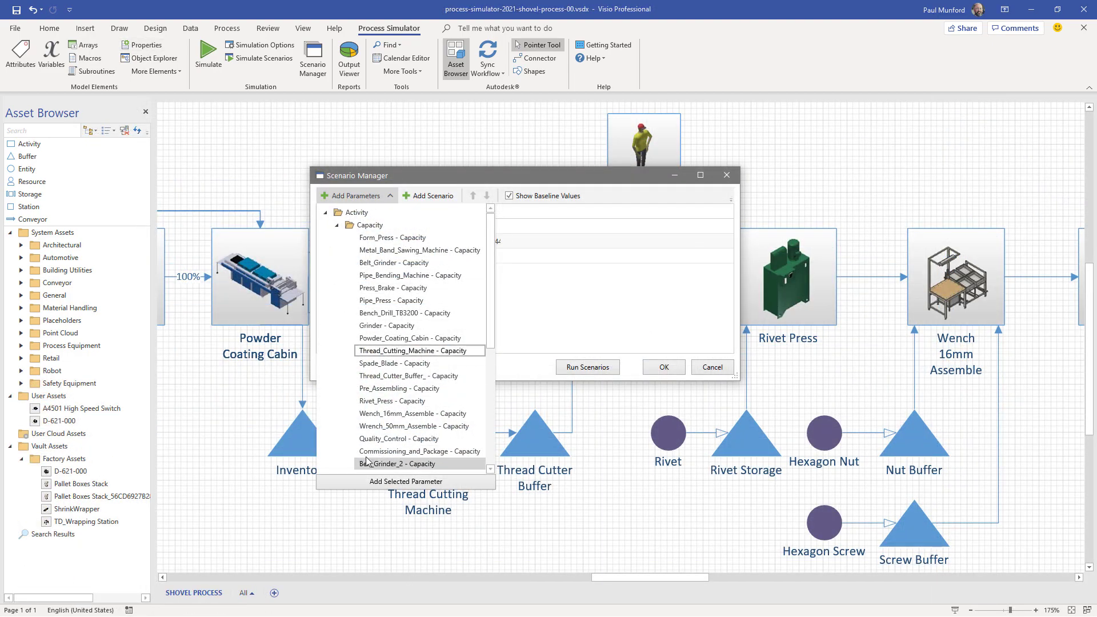
Step: Add the 'add 2nd Thread' scenario on Thread_Cutting_Machine capacity and simulate
left_click(420, 196)
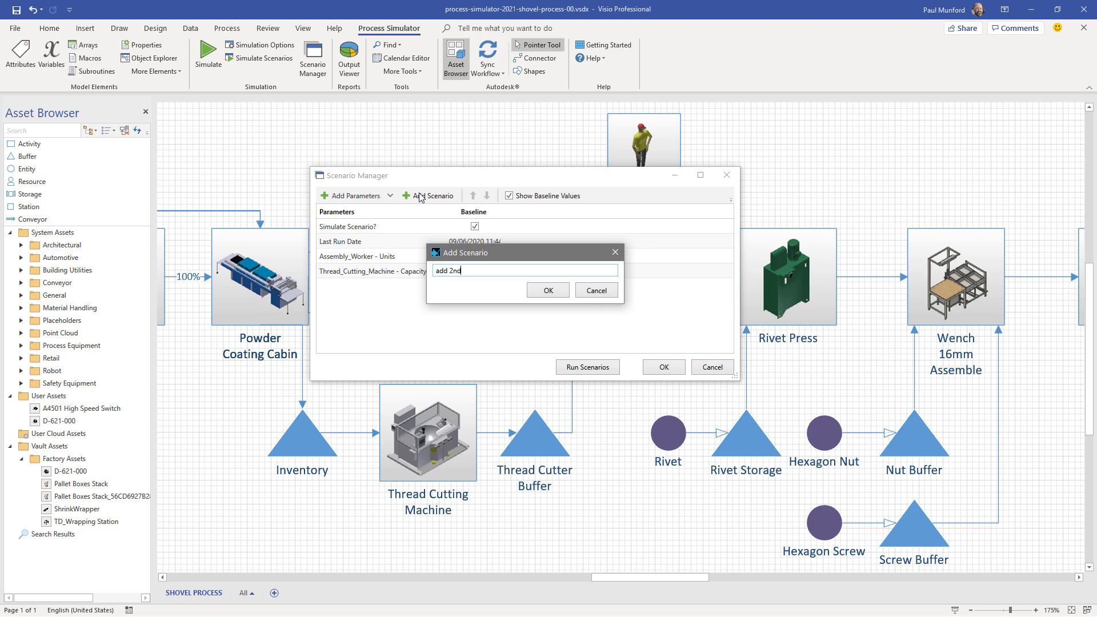
left_click(547, 290)
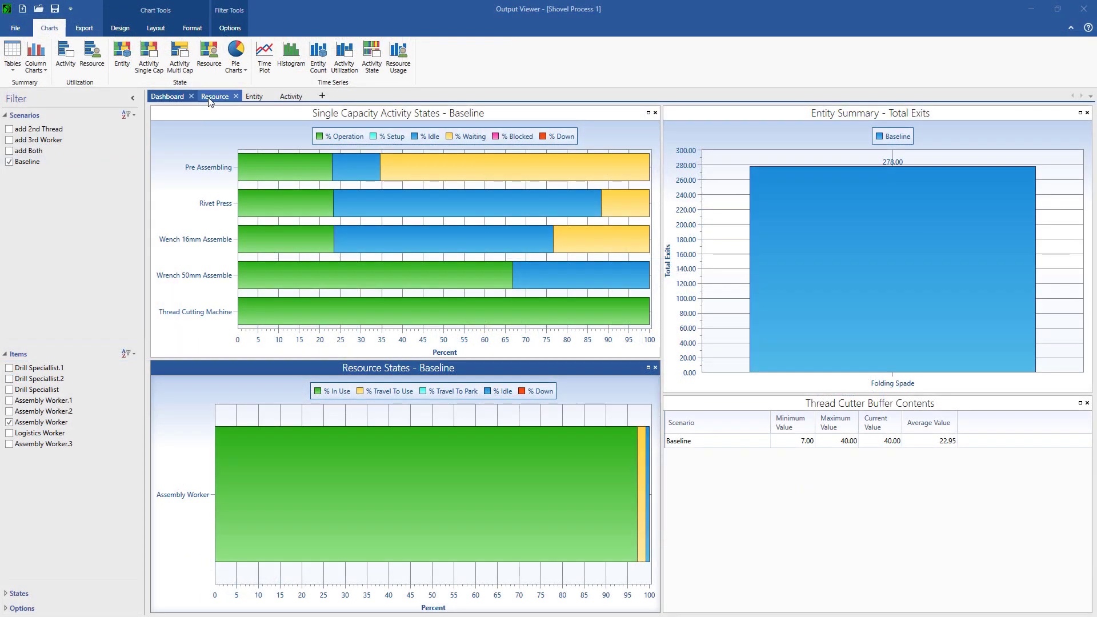
Step: View the Resource, Entity and Activity result charts, ending on activity utilization
left_click(215, 96)
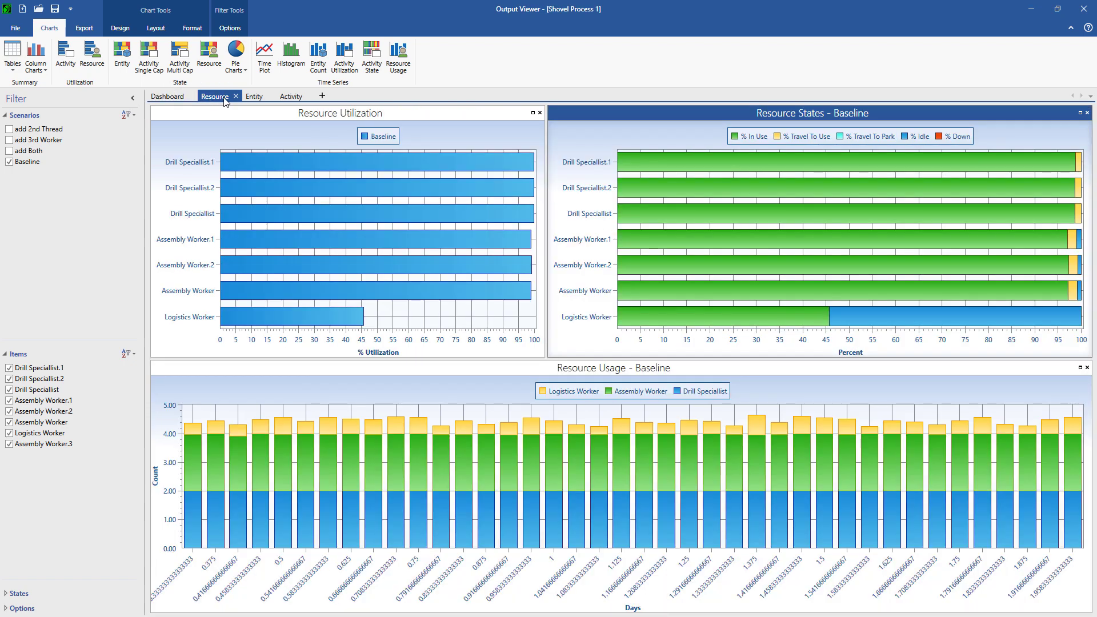
left_click(254, 97)
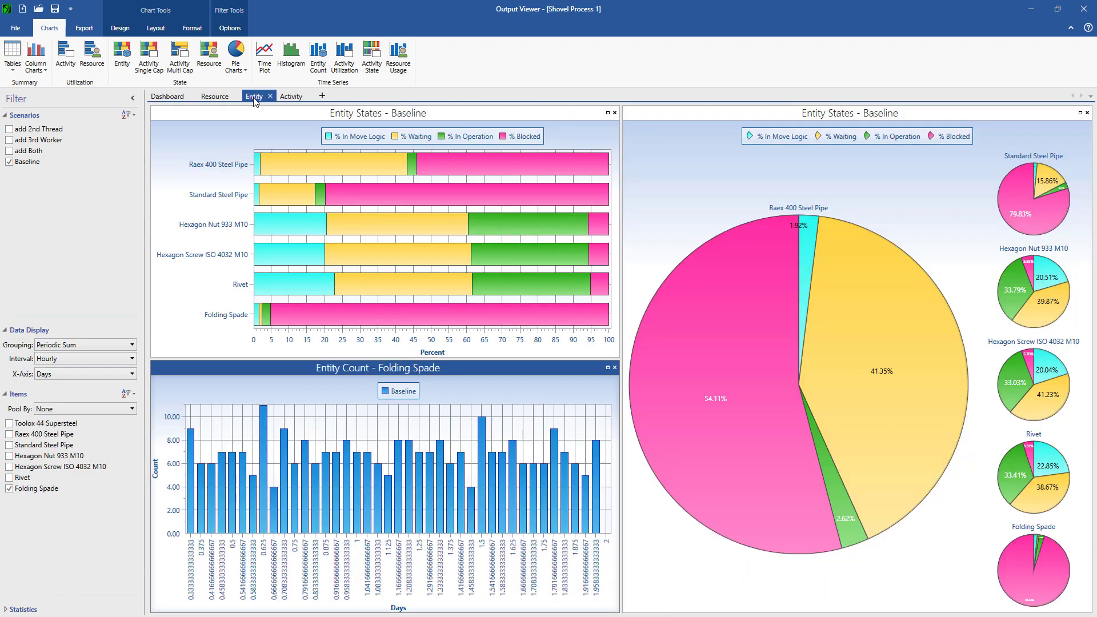
left_click(290, 98)
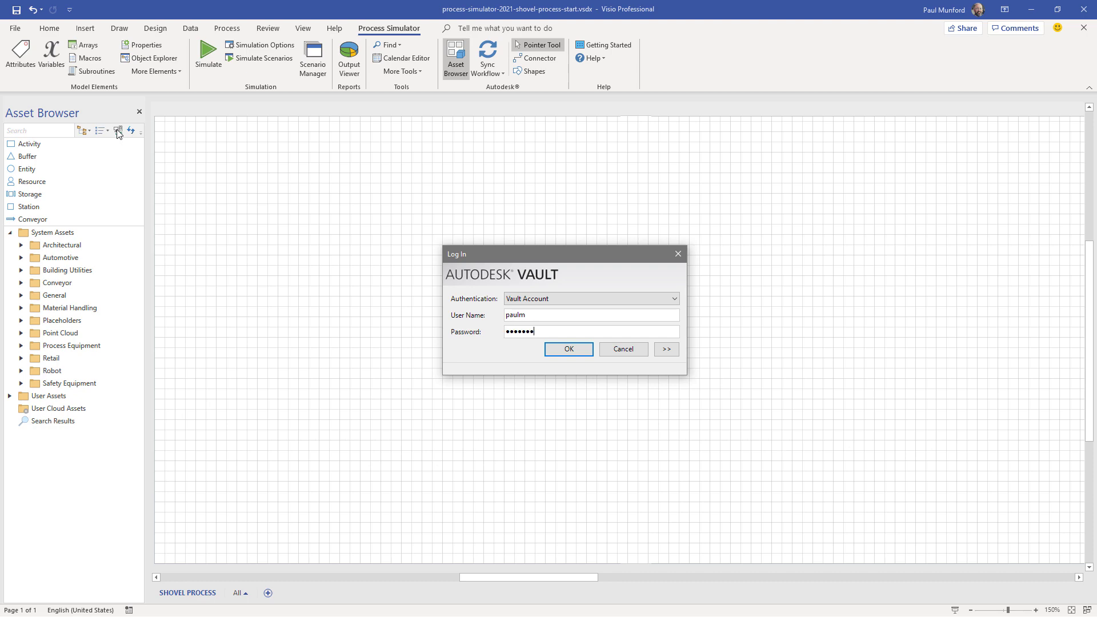
Step: Sign in to Vault and place a Work Unit entity from Factory Assets
key("Return")
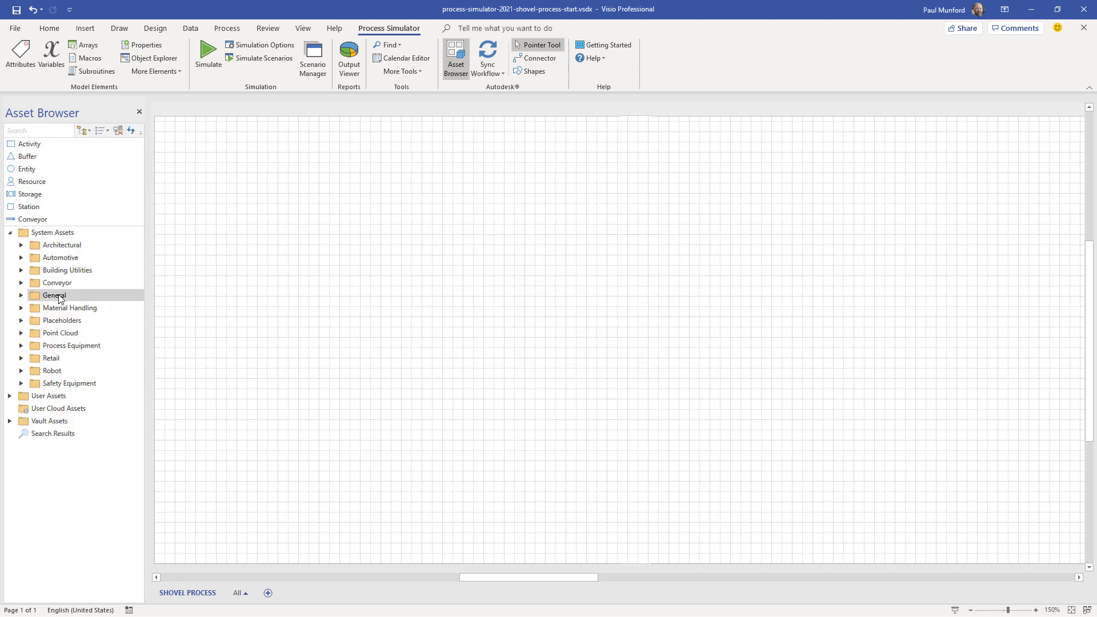
left_click(20, 435)
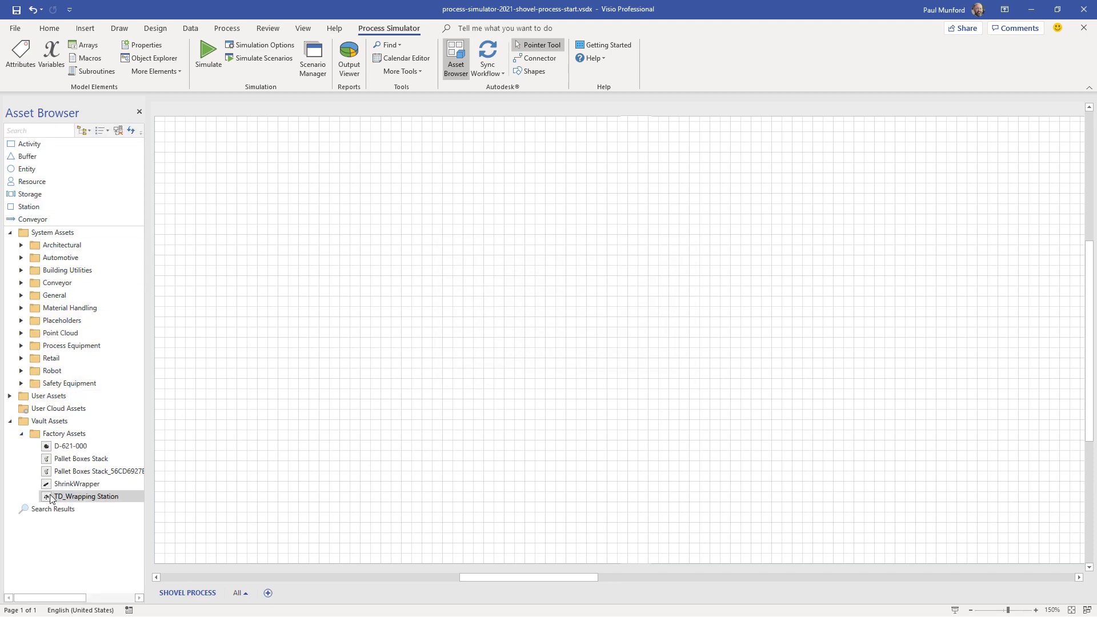
left_click_drag(27, 169, 229, 223)
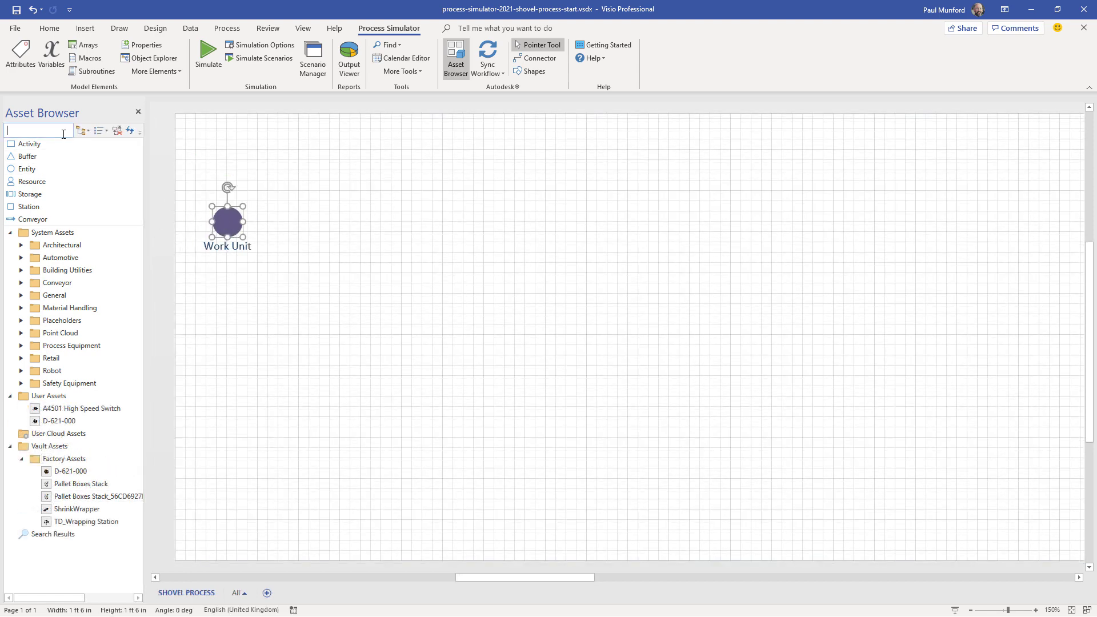
Step: Search for presses and place the 40 Ton Press right of Work Unit
key("Return")
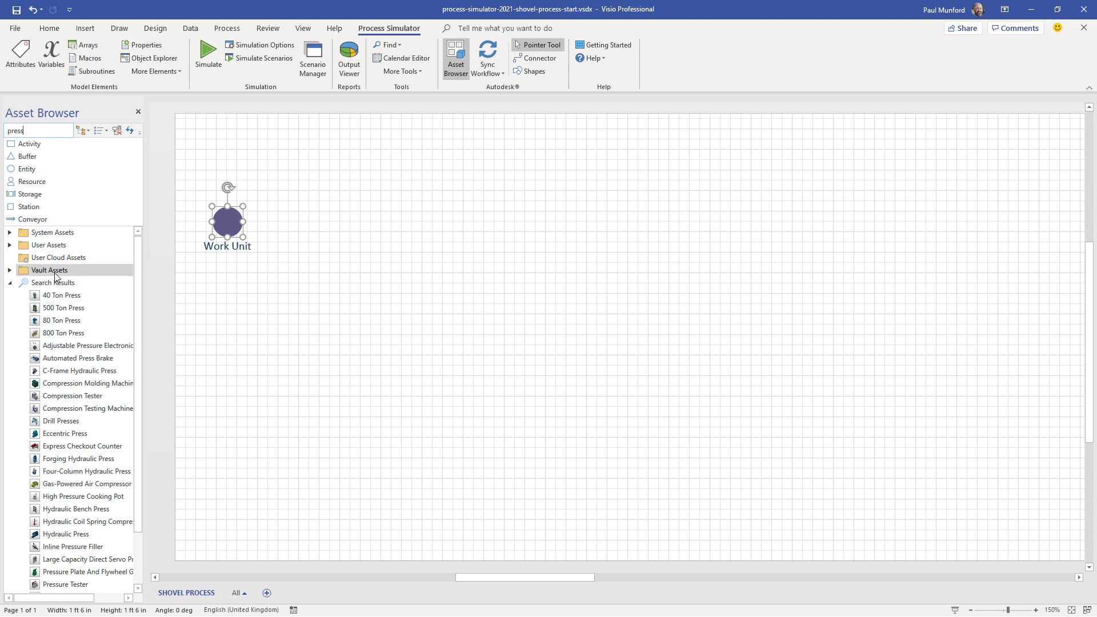
left_click_drag(61, 295, 196, 310)
left_click_drag(360, 227, 358, 224)
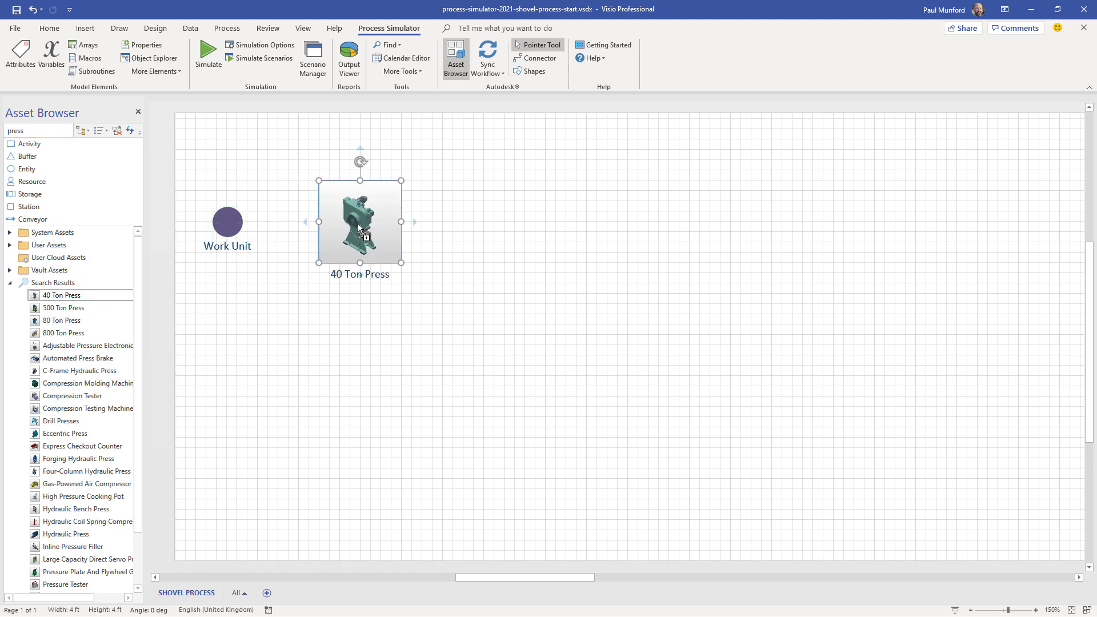
Step: Search 'grinder' and place the Surface Grinder right of the press
left_click(48, 133)
key("Return")
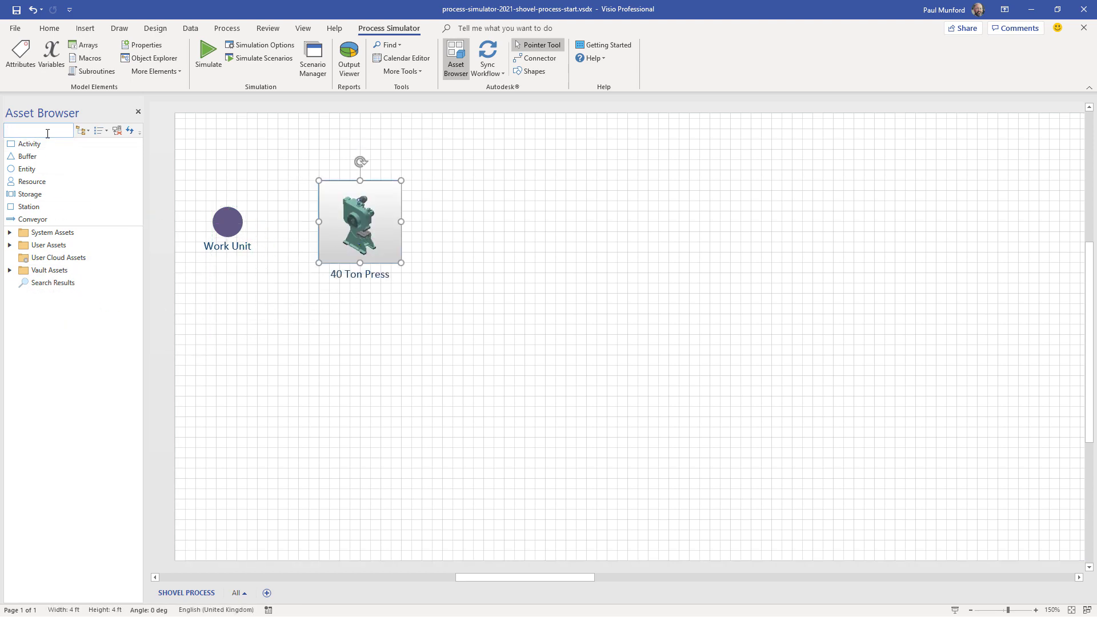
type("grinder")
key("Return")
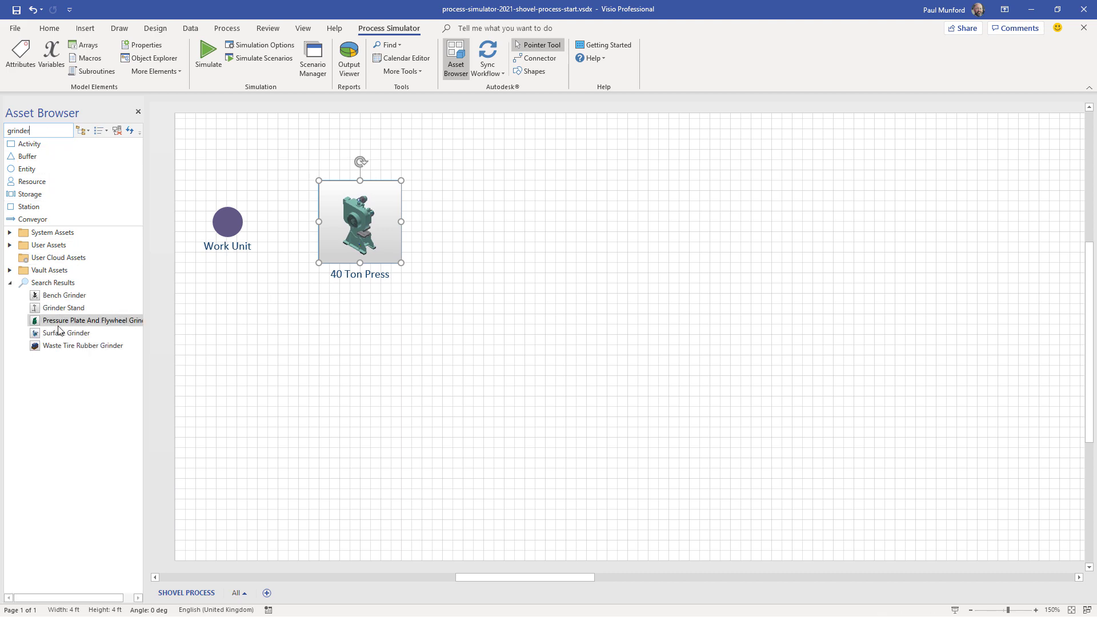
left_click_drag(60, 333, 267, 341)
left_click_drag(486, 223, 487, 223)
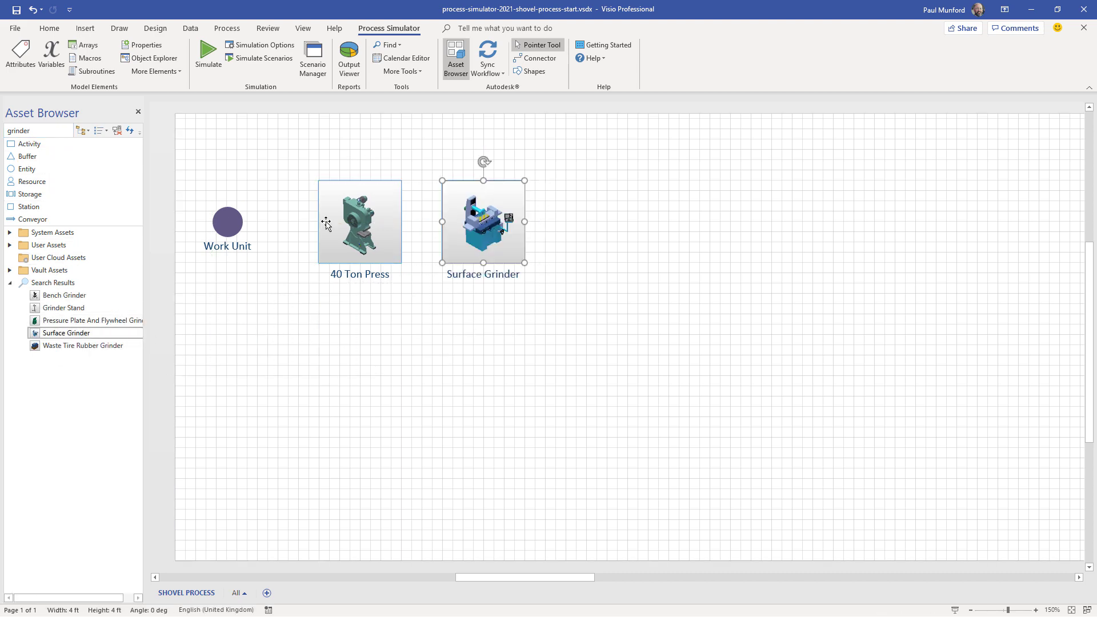
Step: Search 'brake' and place the Automated Press Brake right of the Surface Grinder
left_click(64, 135)
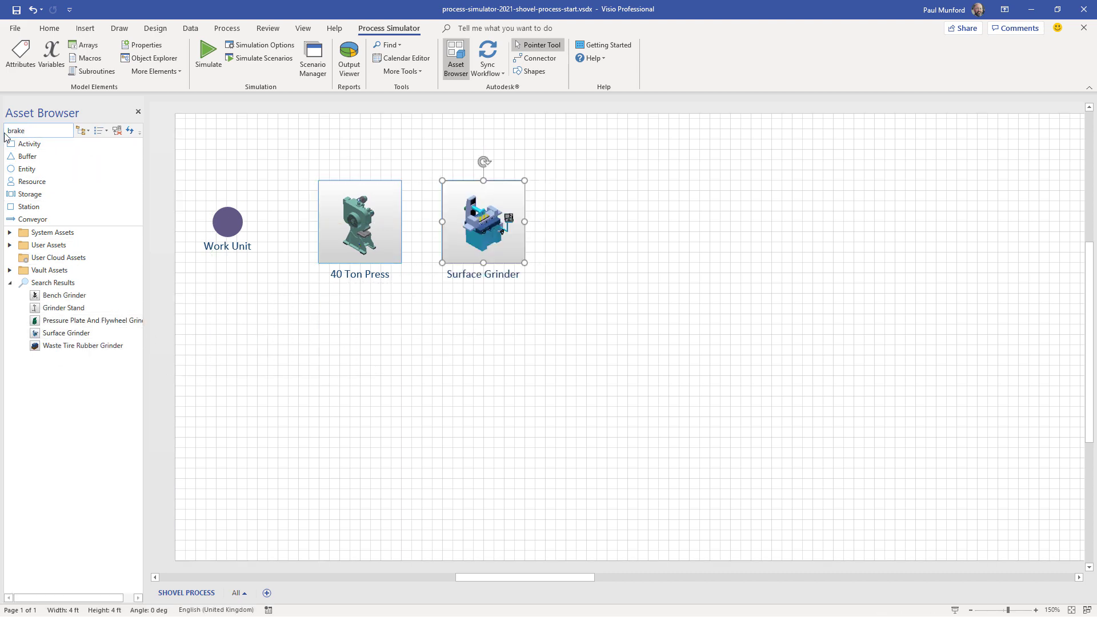
type("brake")
key("Return")
left_click_drag(77, 308, 183, 333)
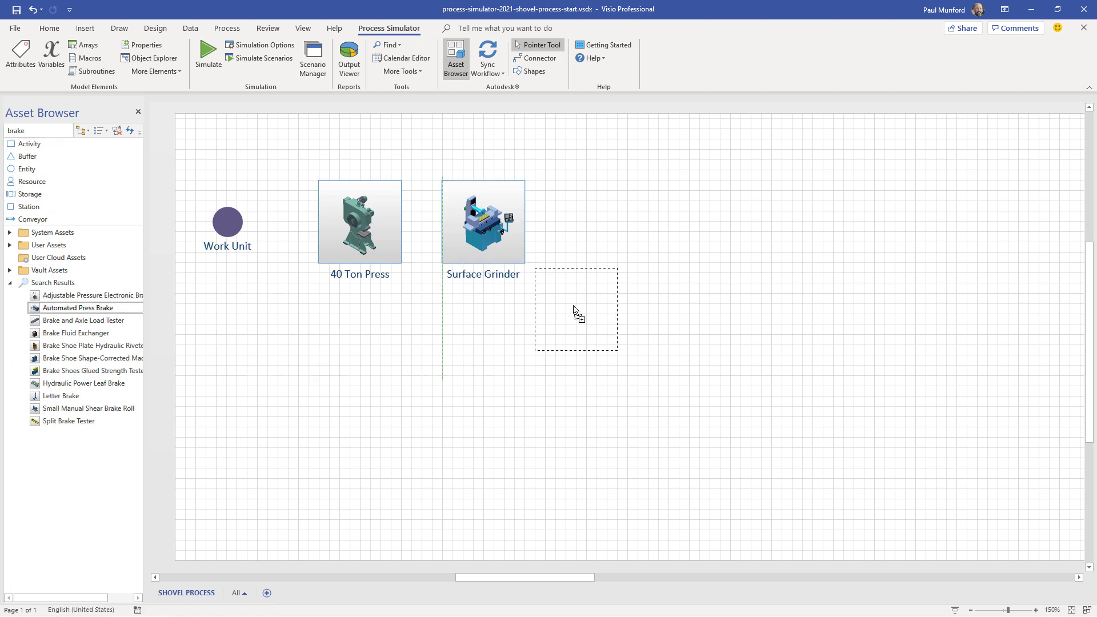
left_click_drag(589, 300, 613, 228)
left_click_drag(612, 227, 607, 222)
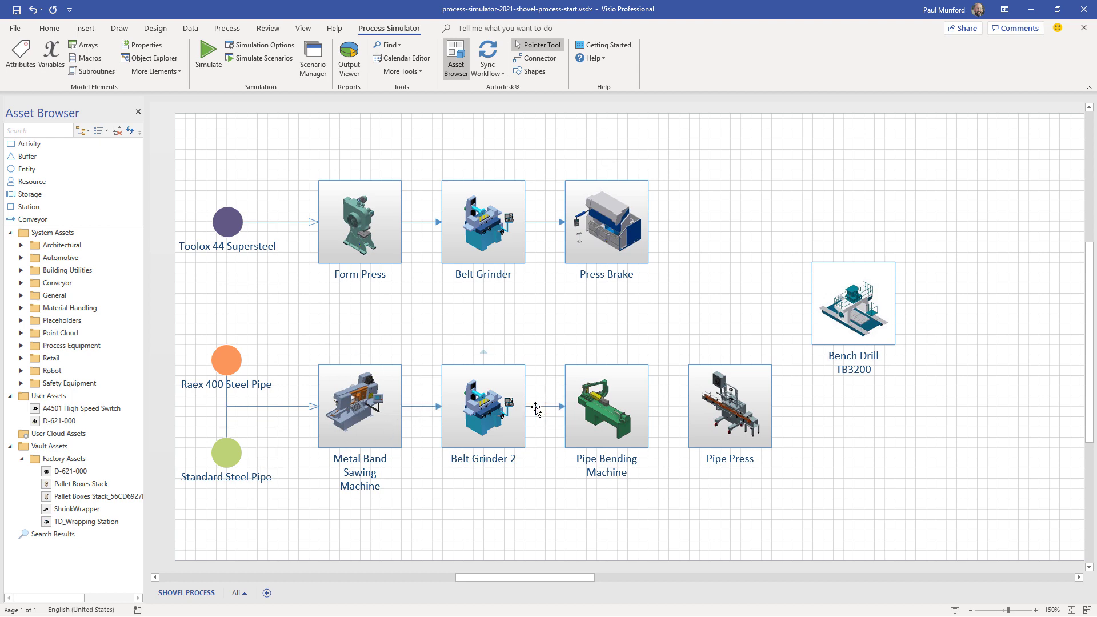
Step: Make the sawing machine to Belt Grinder 2 route conditional on Raex_400_Steel_Pipe
key("ctrl+3")
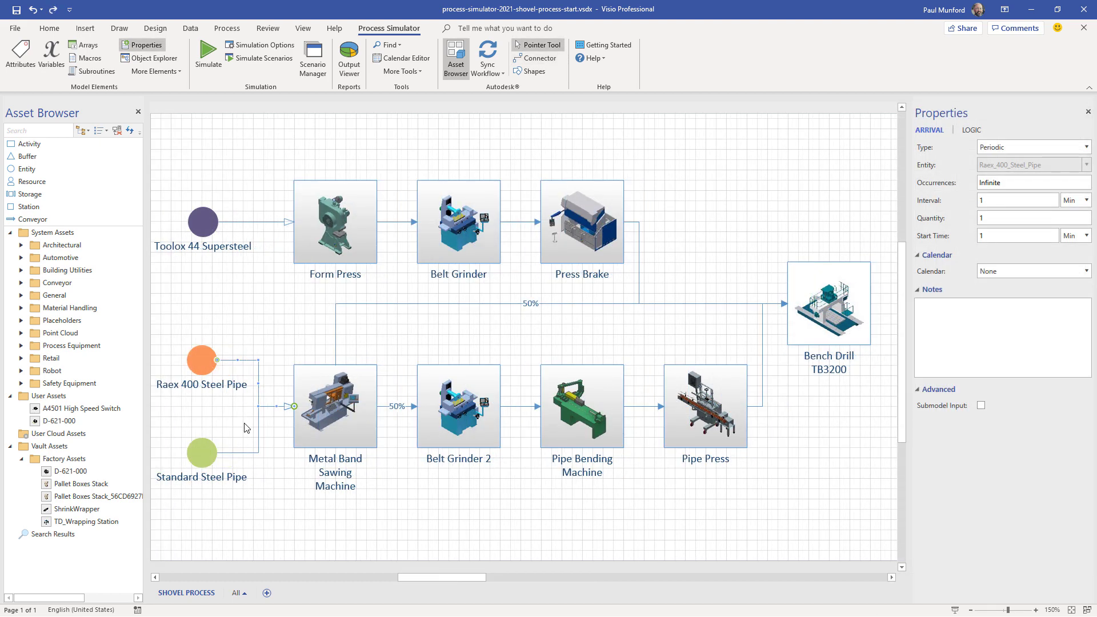
left_click(398, 413)
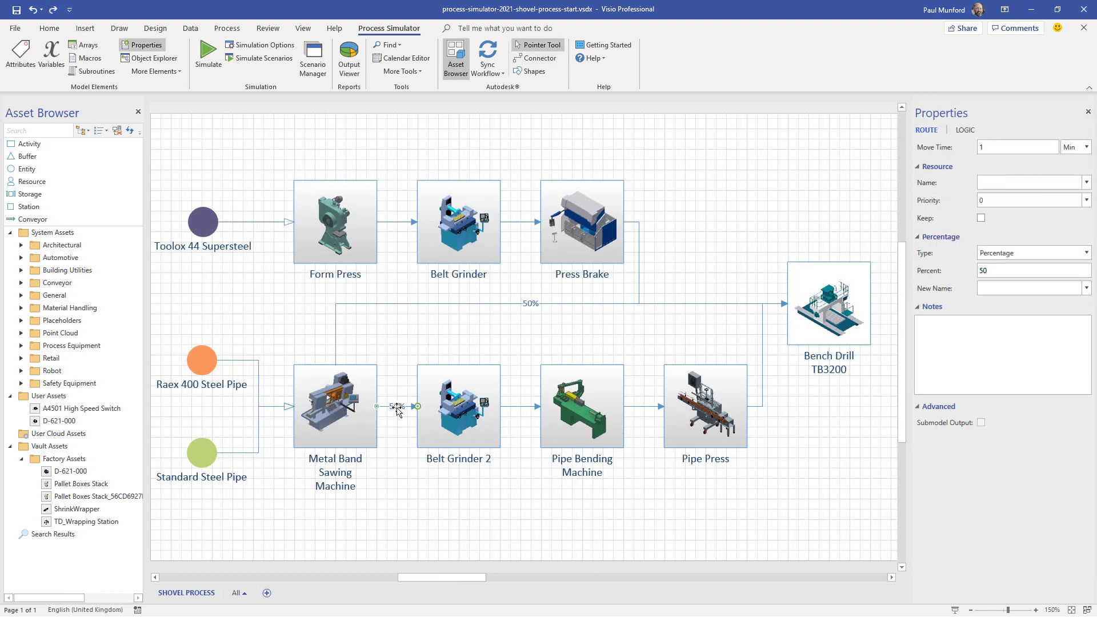
left_click(1070, 254)
left_click(1070, 283)
left_click(1087, 288)
left_click(1086, 318)
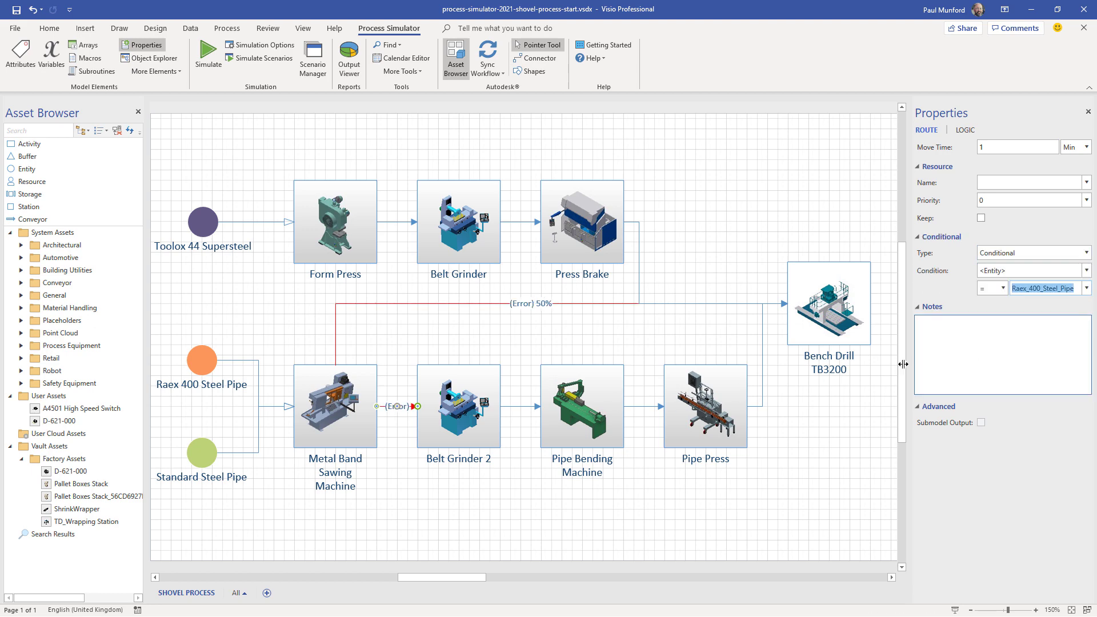
Step: Make the route to Bench Drill conditional on Standard_Steel_Pipe
left_click(577, 306)
left_click(1070, 253)
left_click(1034, 278)
left_click(1086, 288)
left_click(1082, 330)
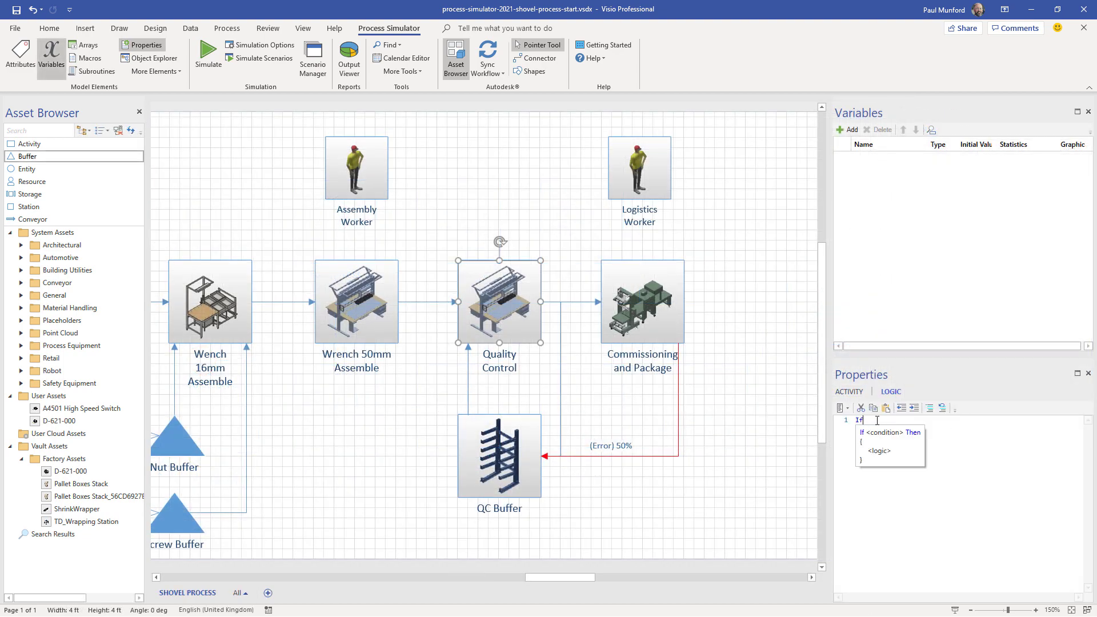
Step: Complete the logic with 'Rand(100) Then { Wait 1' and 'aInspect=2 } Else'
type("Rand(100) Then {     ")
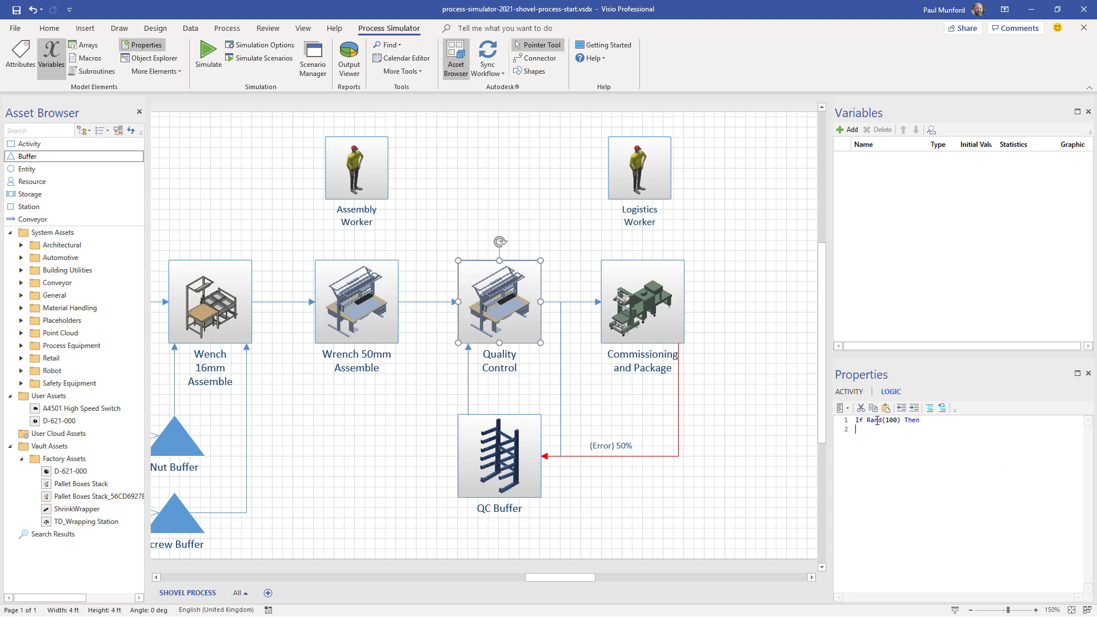
type("Wait 1")
key("Return")
type("aInspect=2 } ")
type("Else{")
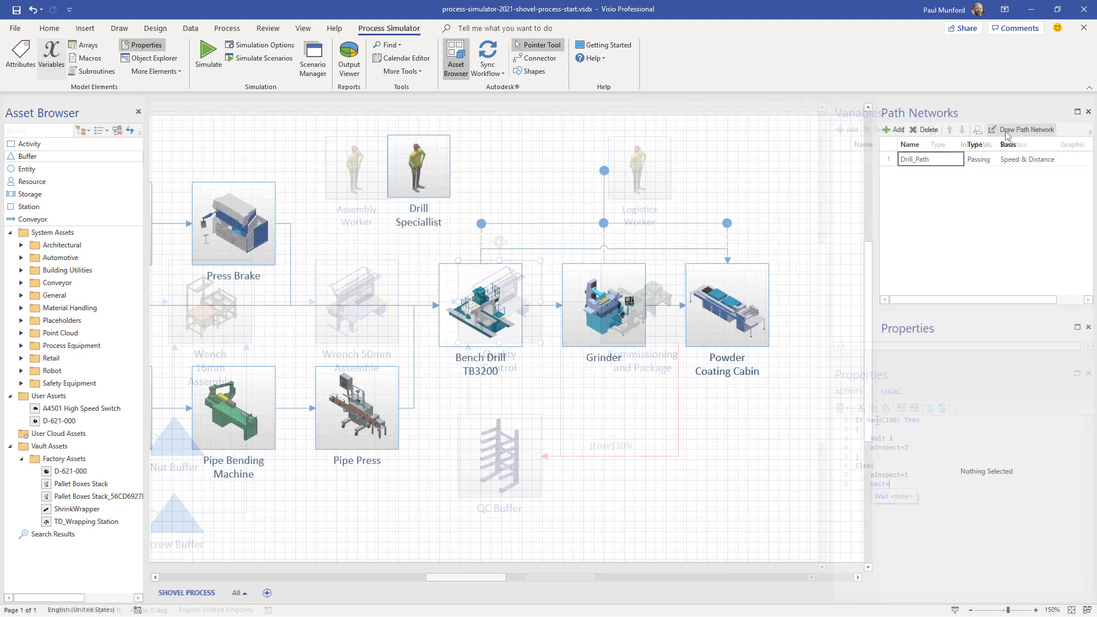
Step: Put Drill Specialist on Drill_Path and assign it to run Bench Drill TB3200
left_click(443, 180)
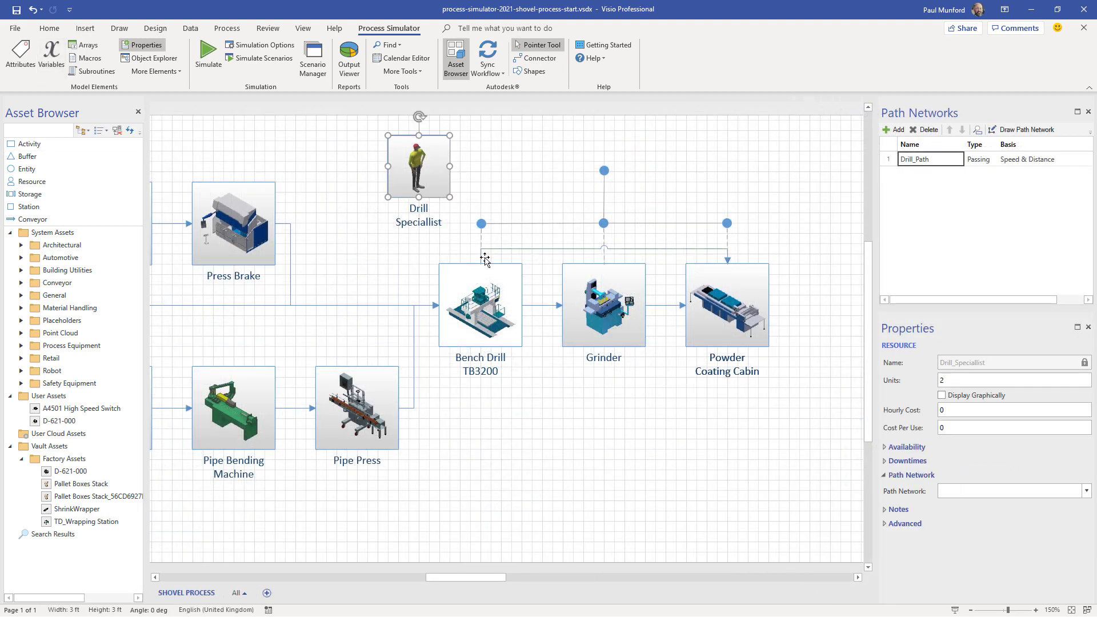
left_click(1087, 491)
left_click(1086, 504)
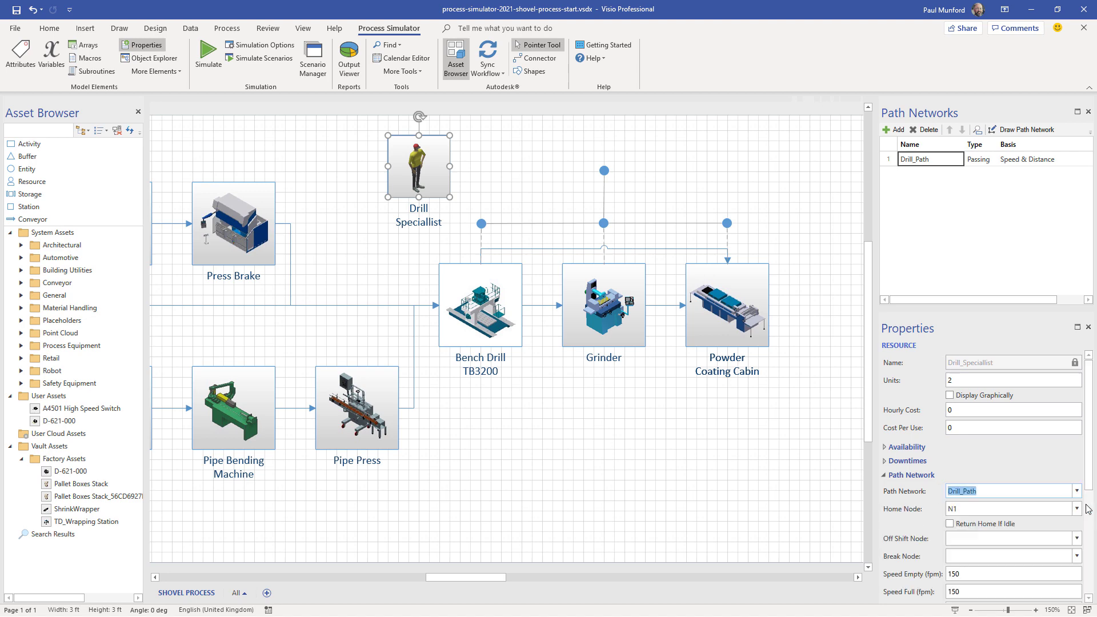
left_click(508, 331)
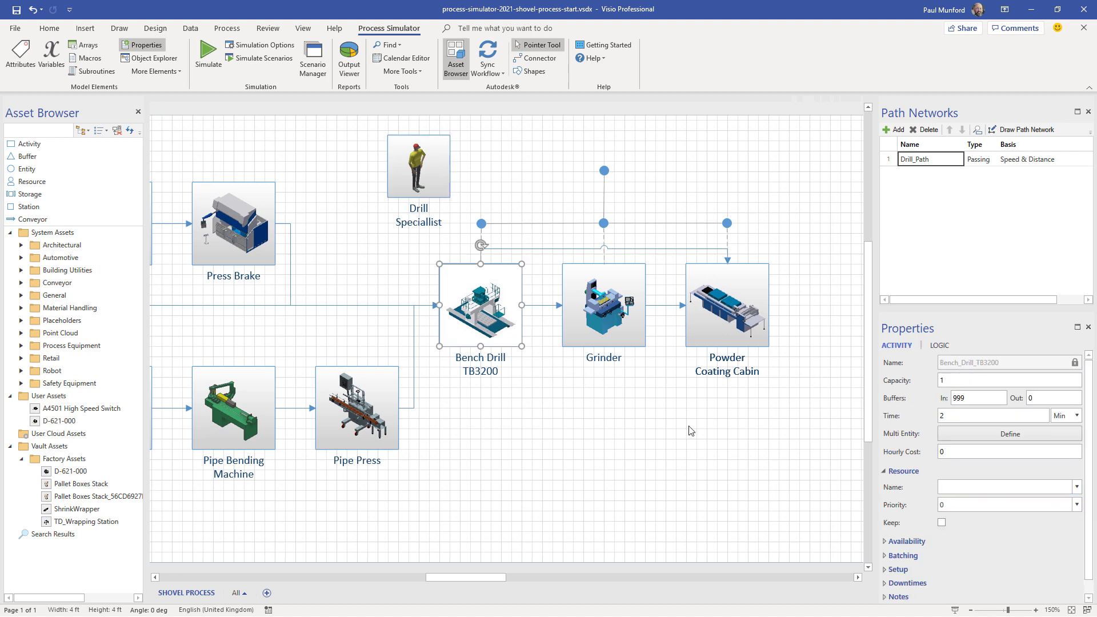
left_click(1076, 487)
left_click(1077, 504)
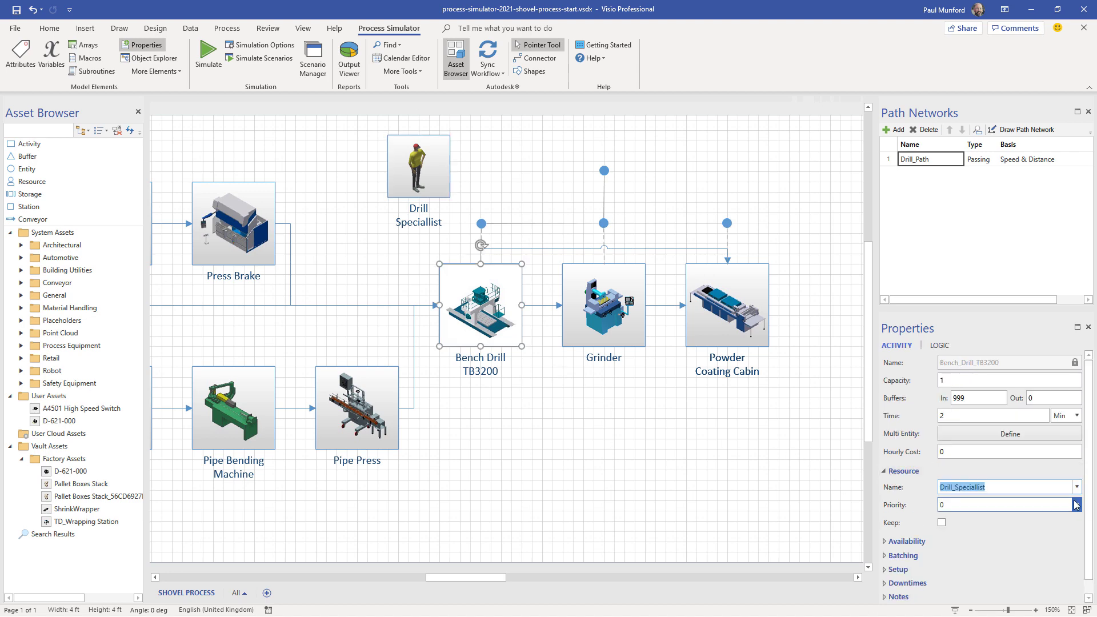
Step: Create a Total_Made variable and place its counter graphic at the diagram's top right
left_click(615, 341)
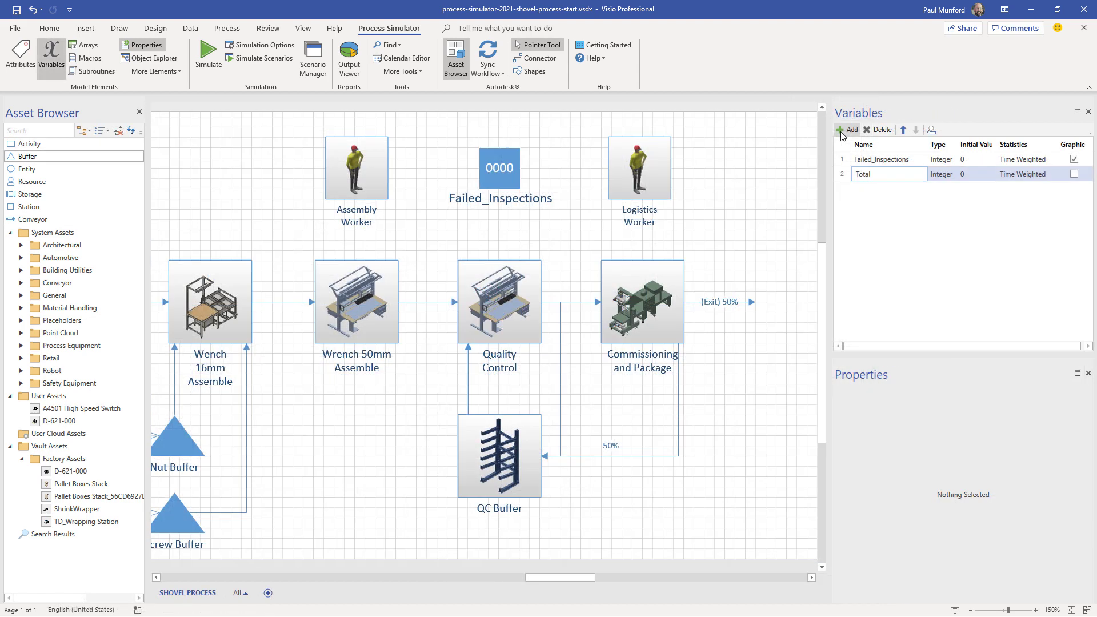
key("Return")
left_click(1075, 174)
left_click_drag(492, 340, 753, 171)
Step: Add 'Inc Total_Made' logic to the exit route and start the simulation
left_click(726, 302)
left_click(881, 421)
type("Inc Total_Made")
left_click(733, 304)
left_click(208, 54)
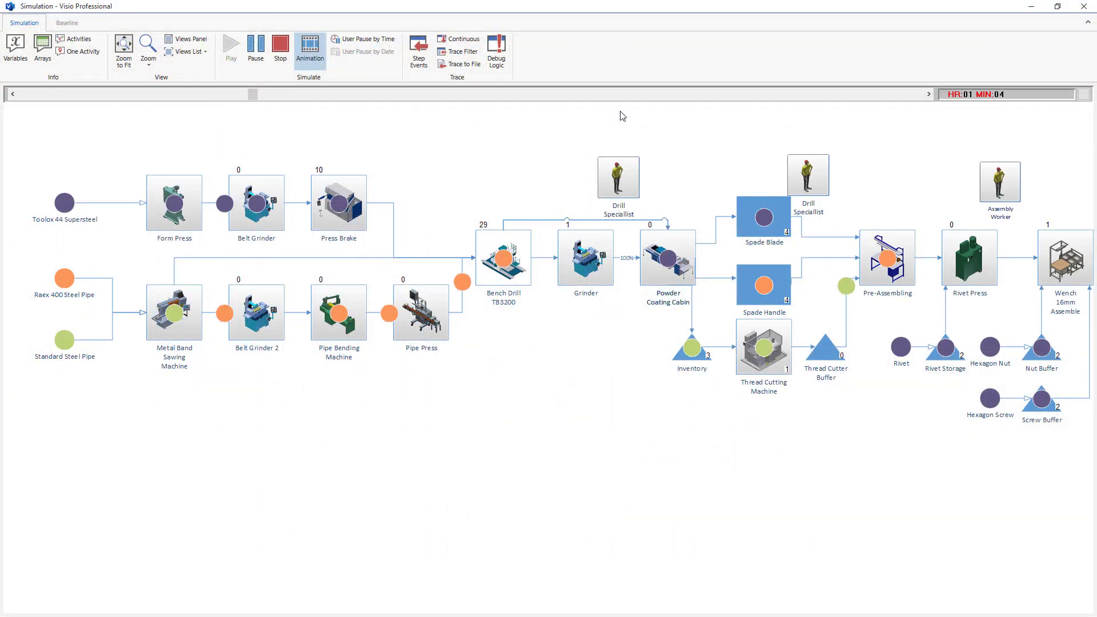
Step: Pan to downstream stations, speed the run to completion, and open the results
left_click_drag(619, 113, 225, 137)
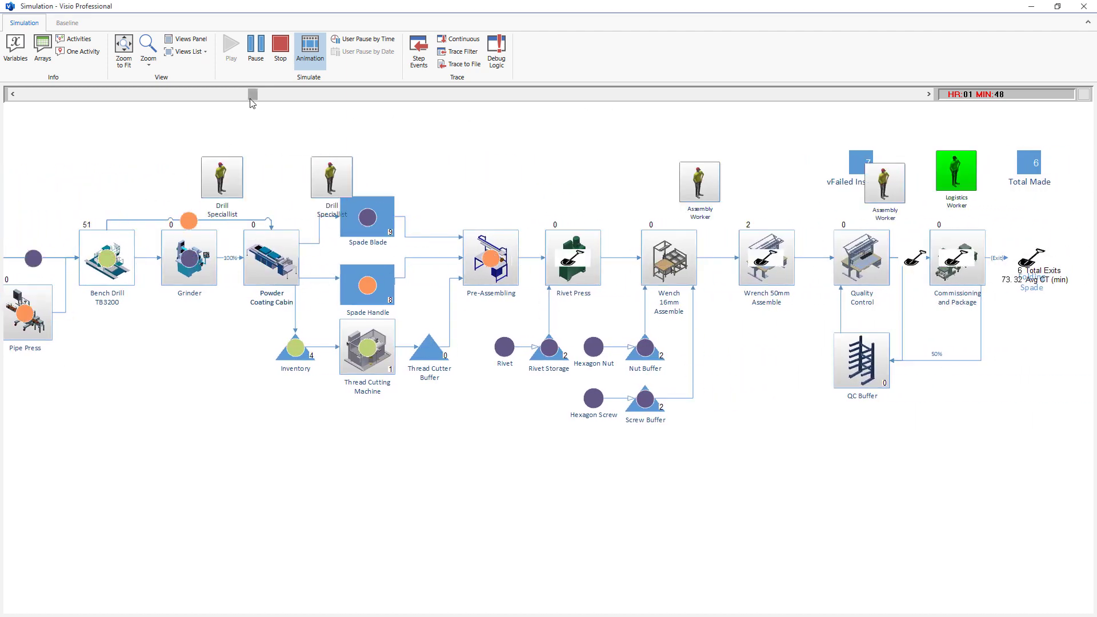
left_click_drag(252, 96, 272, 103)
left_click_drag(539, 101, 611, 100)
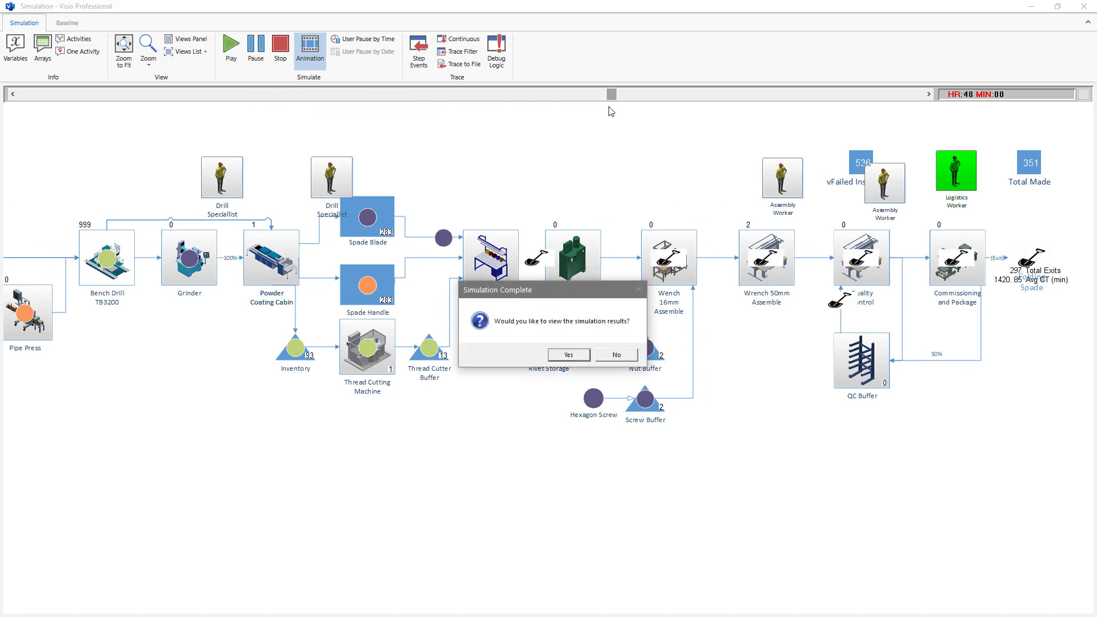
left_click(572, 354)
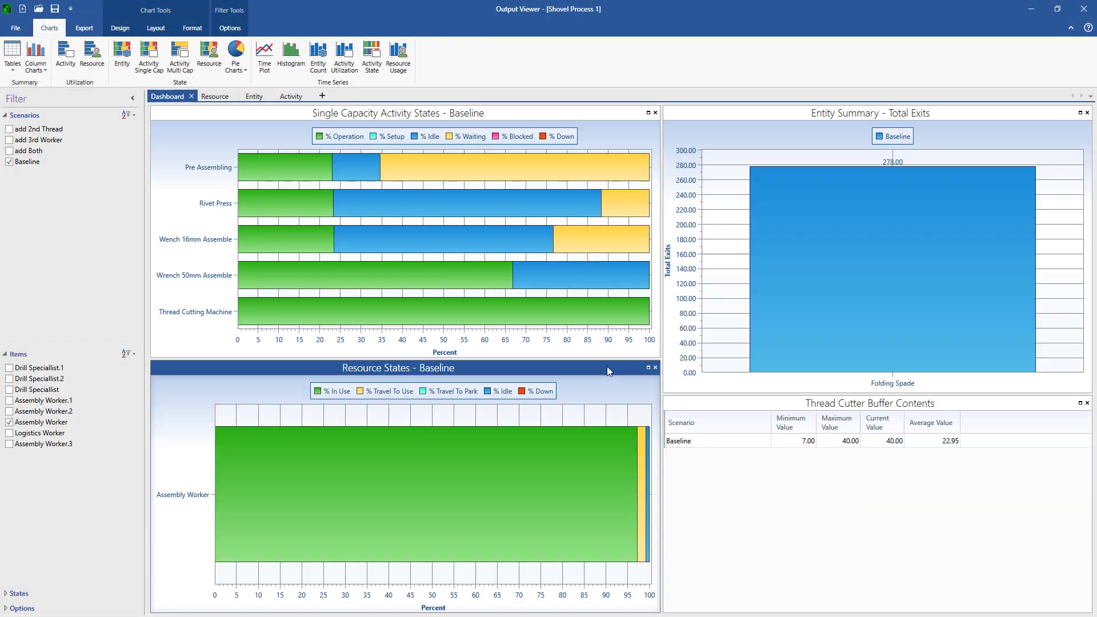
Step: Cycle through Resource, Entity and Activity charts, then back to the 278-exit Dashboard
left_click(215, 96)
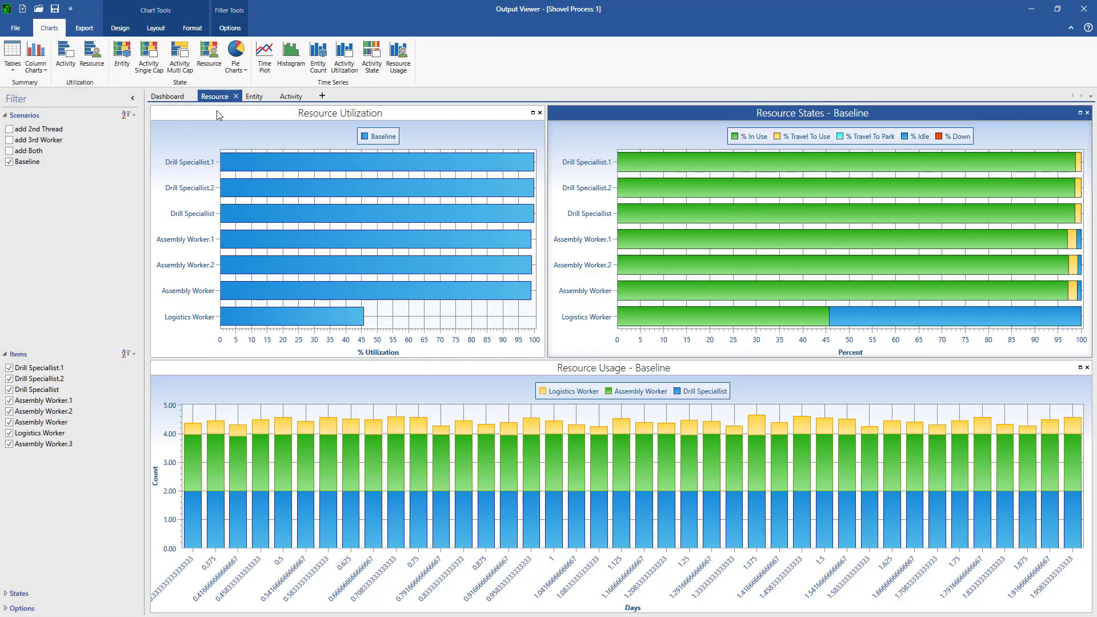
left_click(255, 97)
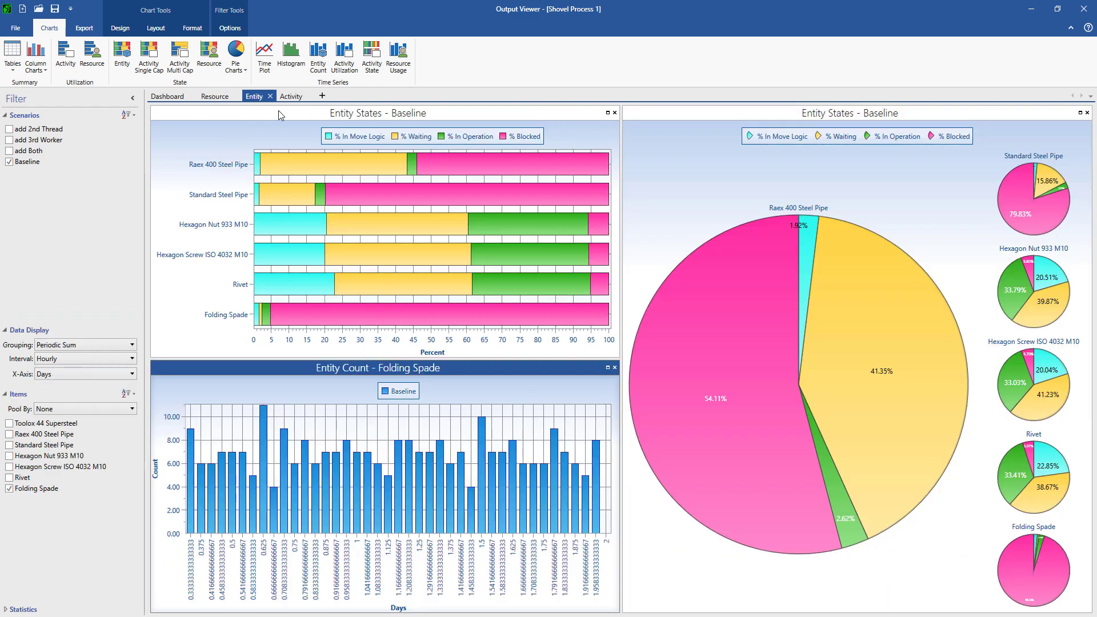
left_click(292, 98)
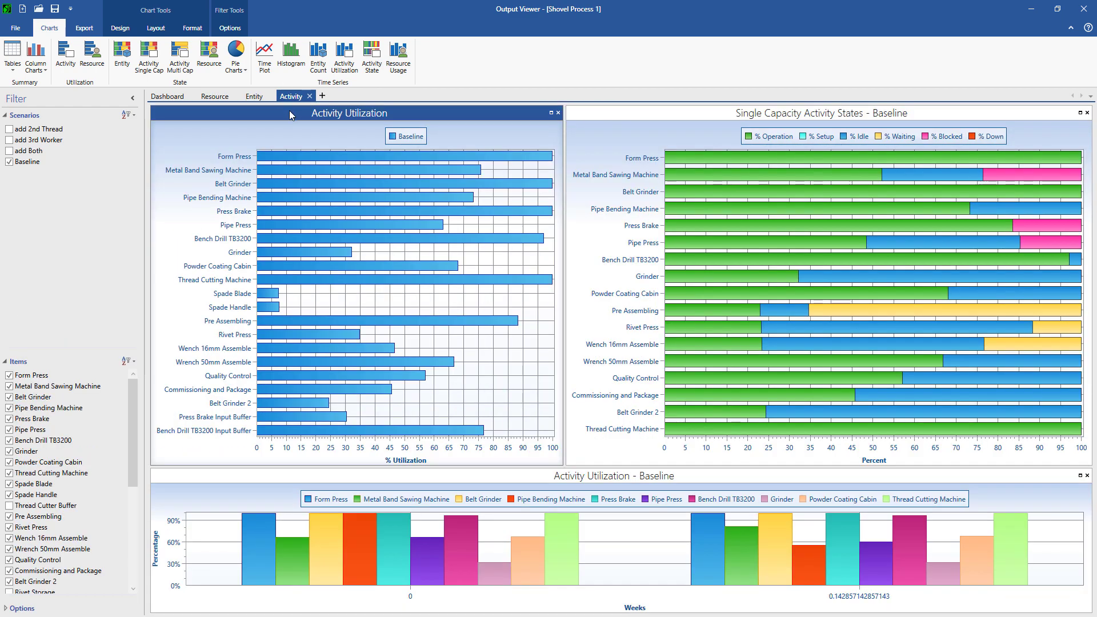
left_click(172, 97)
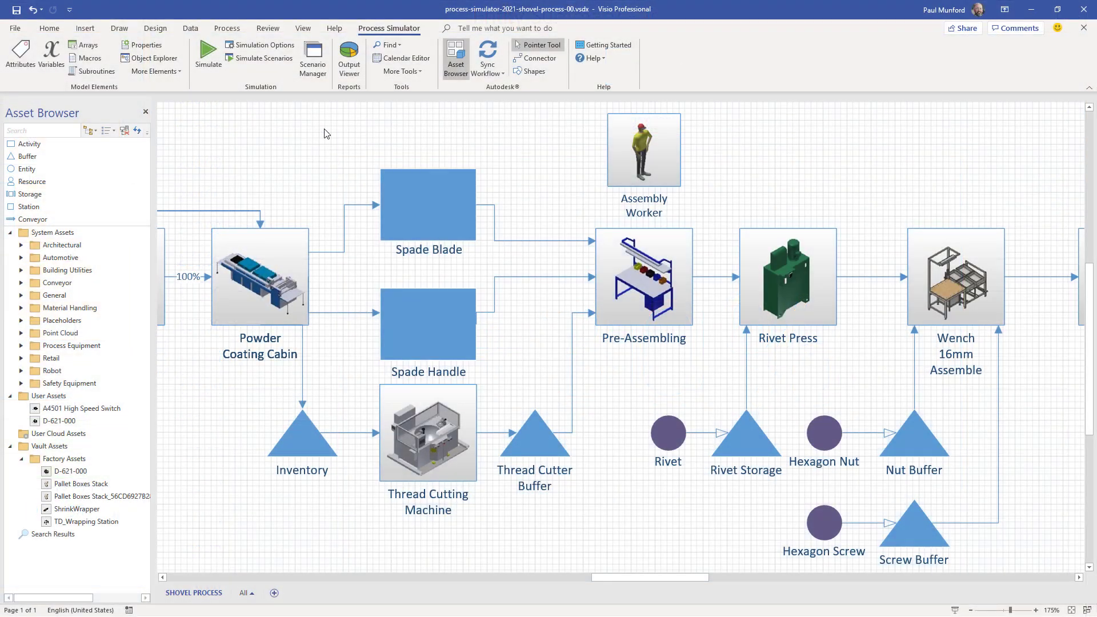
Step: Add worker Units and Thread_Cutting_Machine Capacity parameters in Scenario Manager
left_click(318, 77)
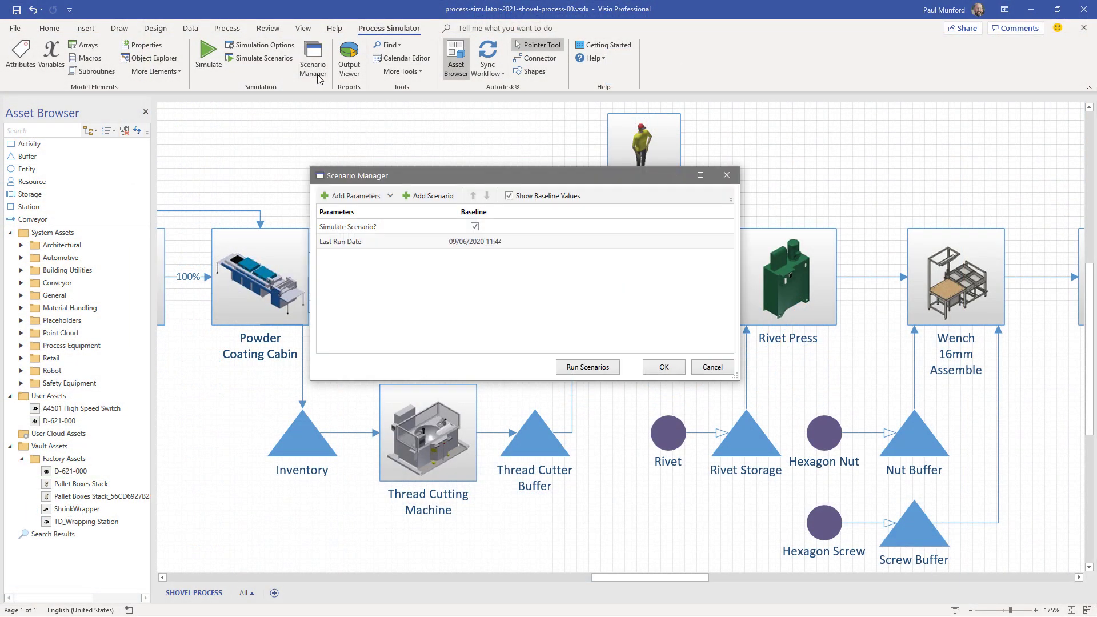
left_click(352, 195)
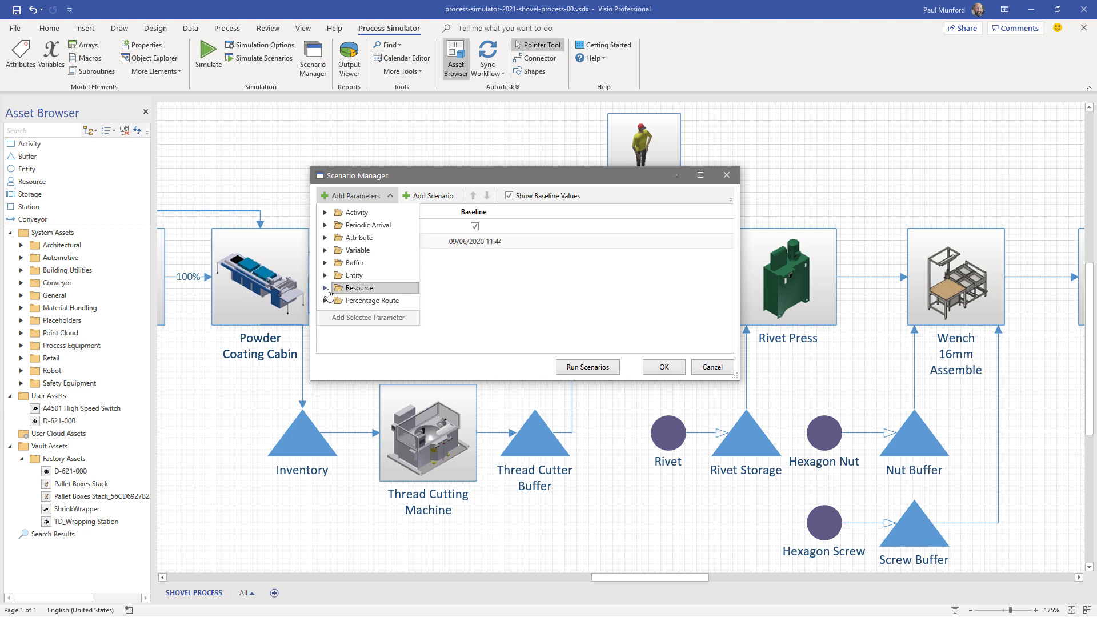
left_click(325, 287)
left_click(337, 338)
left_click(394, 363)
left_click(367, 393)
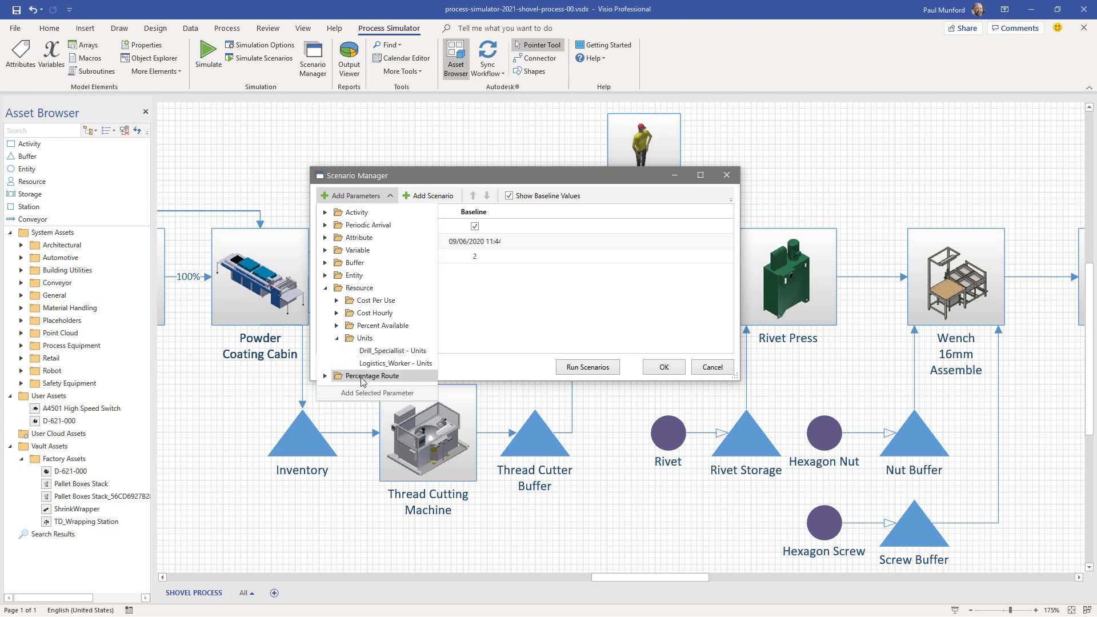
left_click(326, 212)
left_click(336, 225)
left_click(364, 351)
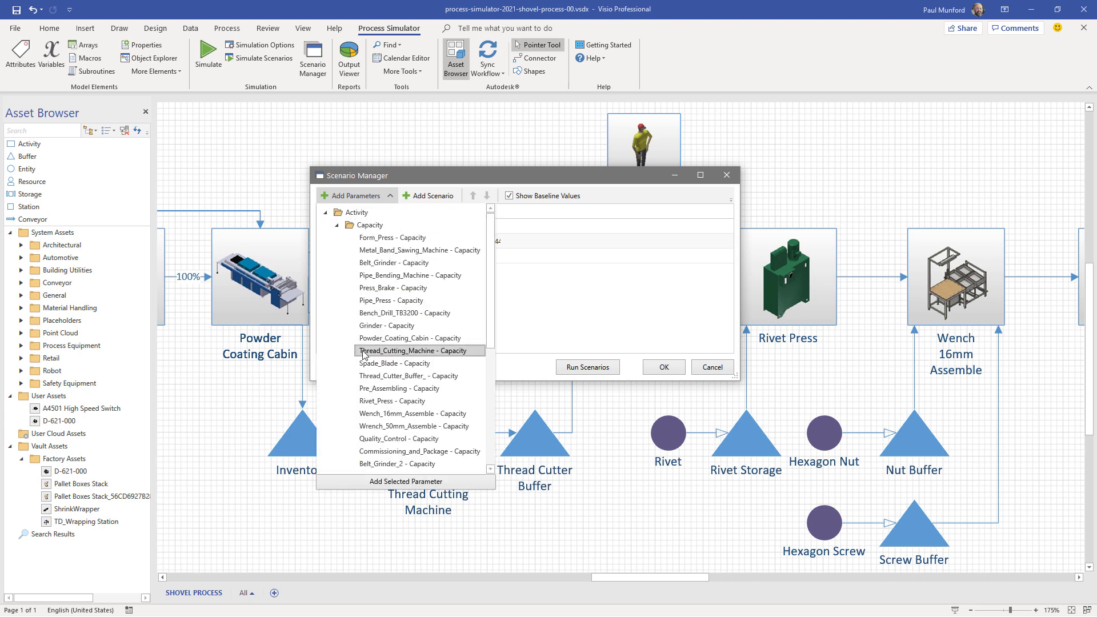
left_click(406, 481)
Step: Create add 2nd Thread, add 3rd Worker and add Both scenarios, set workers to 3, and run them
left_click(420, 196)
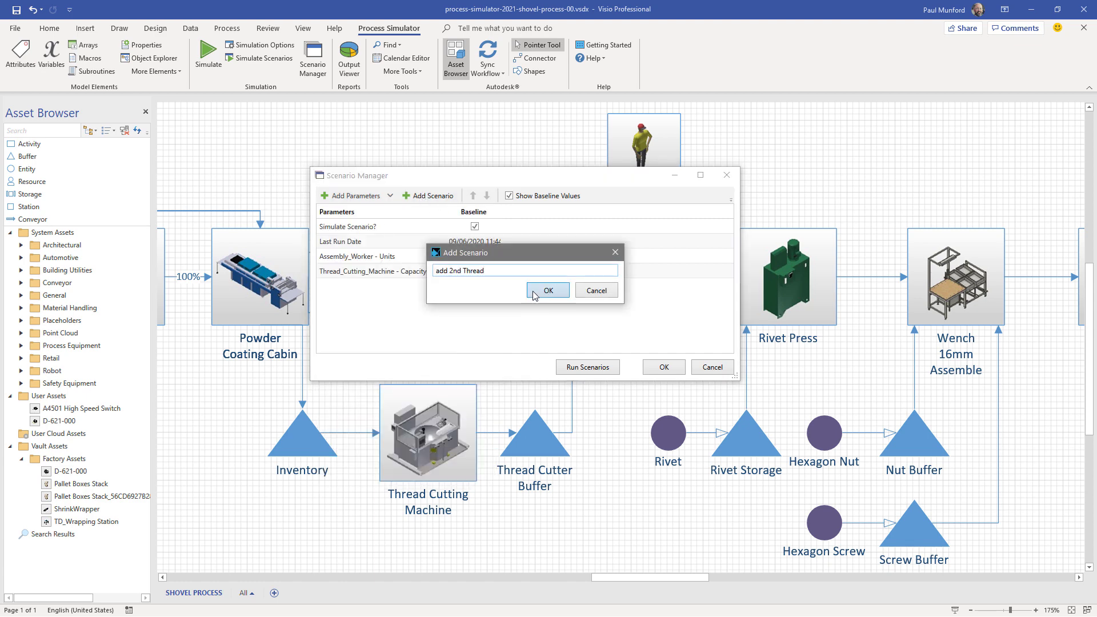
left_click(534, 293)
left_click(447, 197)
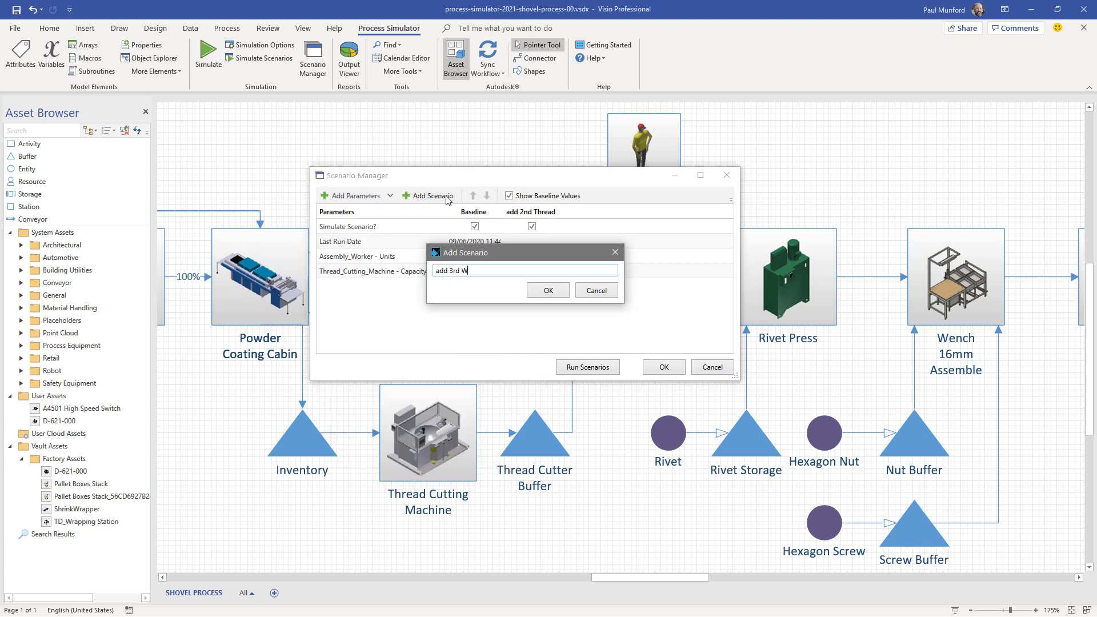
left_click(549, 291)
left_click(446, 197)
type("add Both")
left_click(535, 294)
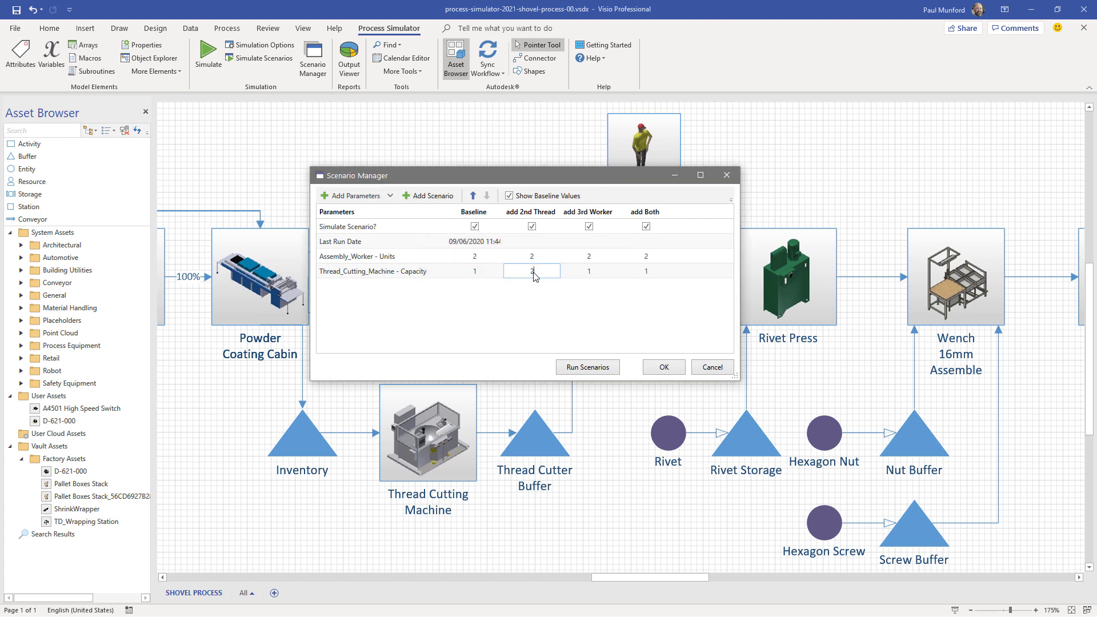
left_click(650, 260)
left_click(616, 367)
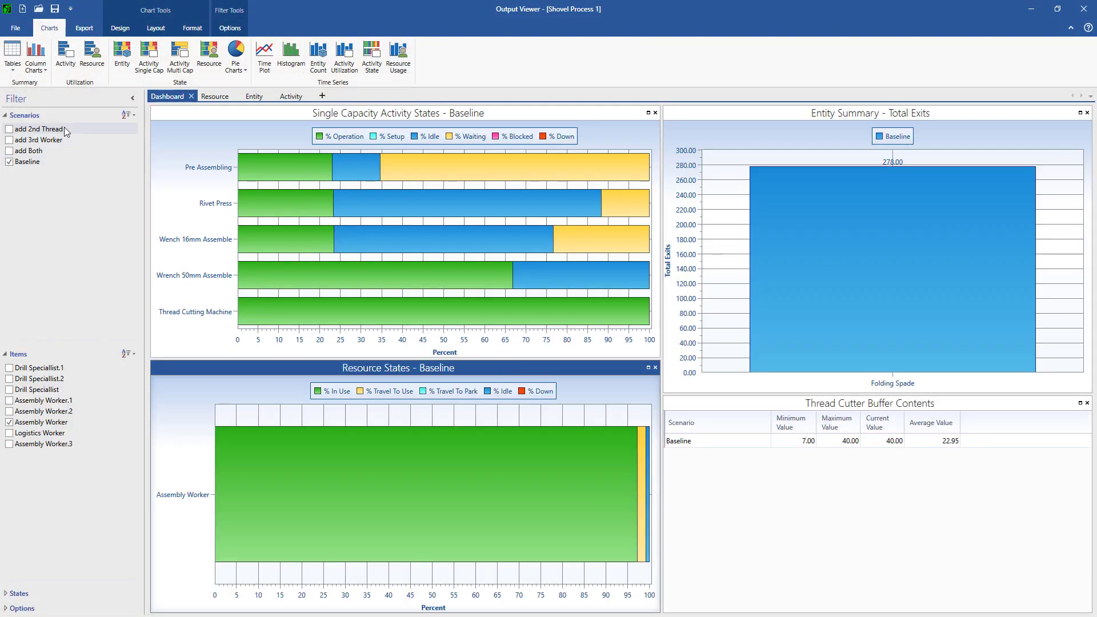
Step: Toggle add 2nd Thread, add 3rd Worker, then add Both against Baseline in the charts
left_click(9, 129)
left_click(64, 129)
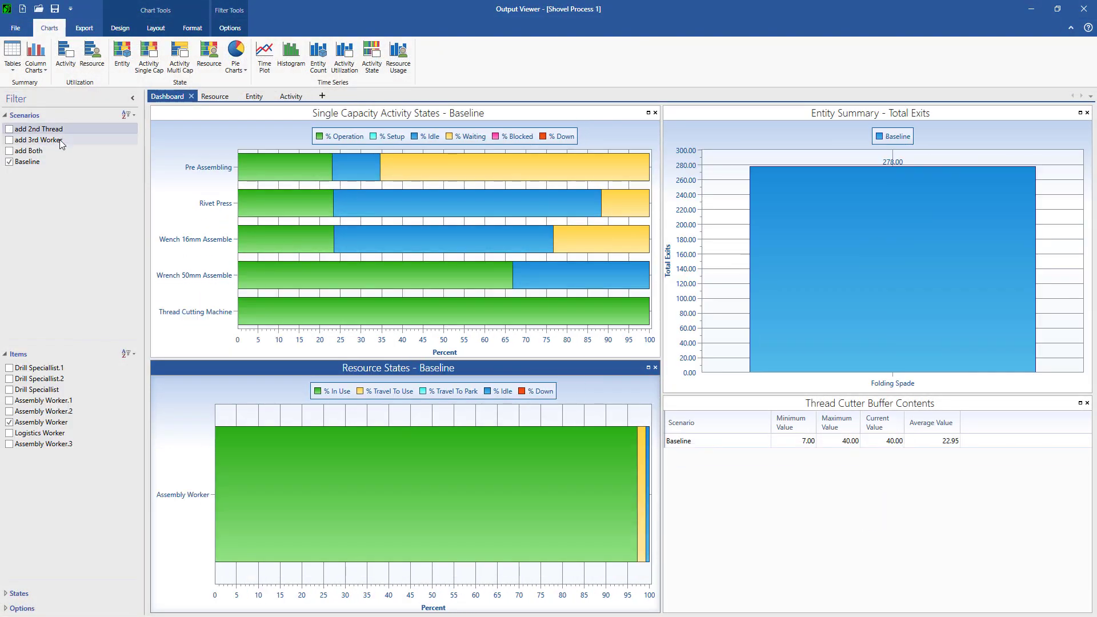
left_click(60, 143)
left_click(62, 142)
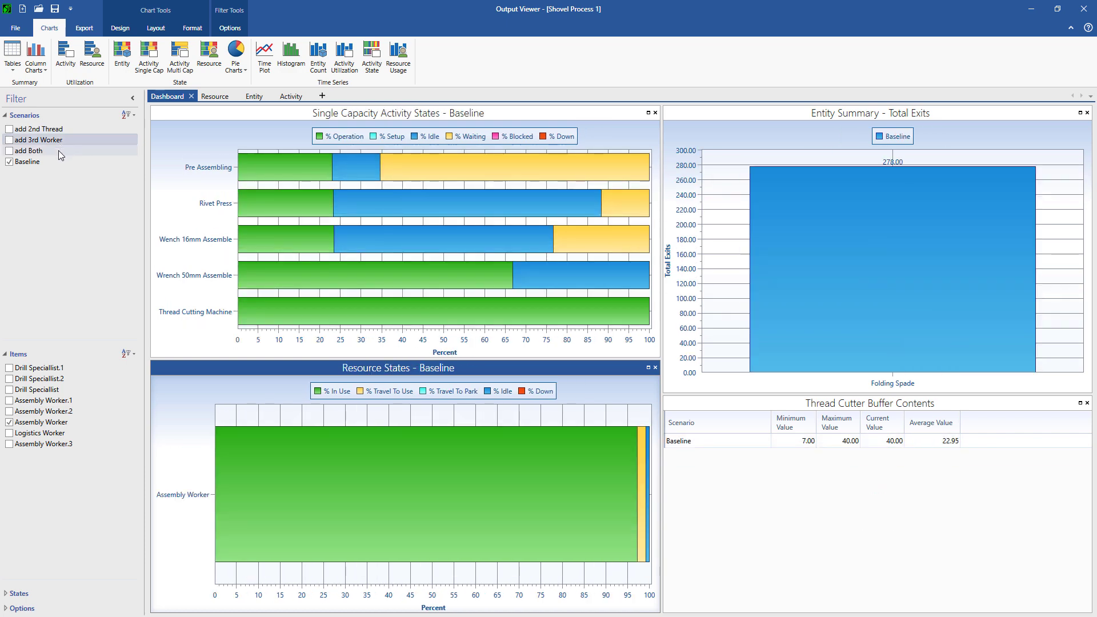
left_click(60, 152)
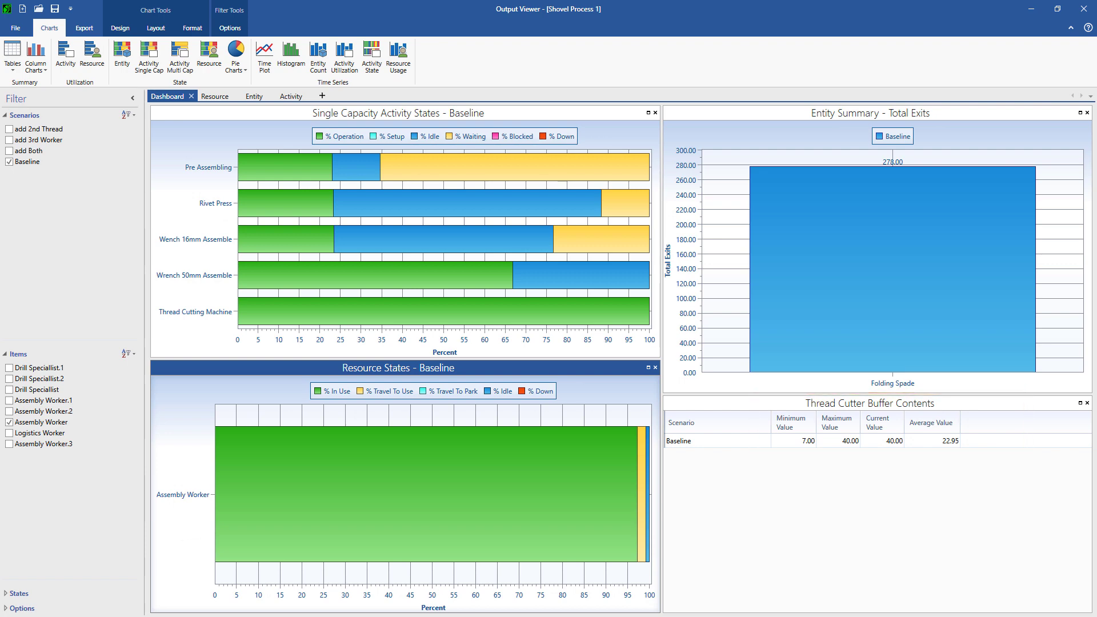
Step: Swap add 2nd Thread for add 3rd Worker in the Baseline comparison, showing 310 versus 278 exits
left_click(9, 129)
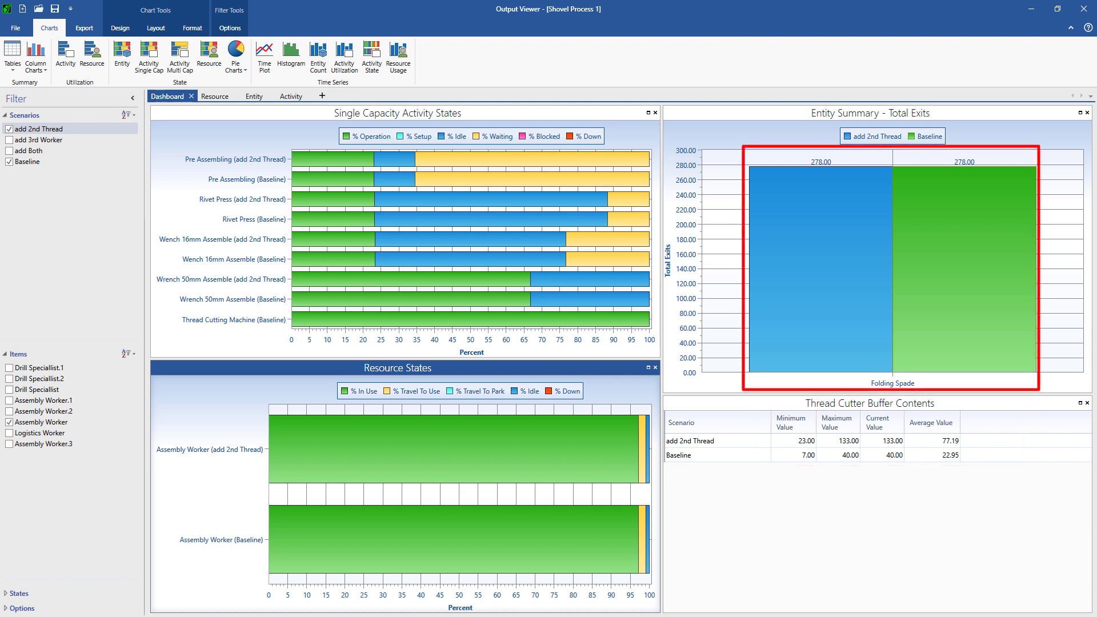
left_click(9, 130)
left_click(10, 140)
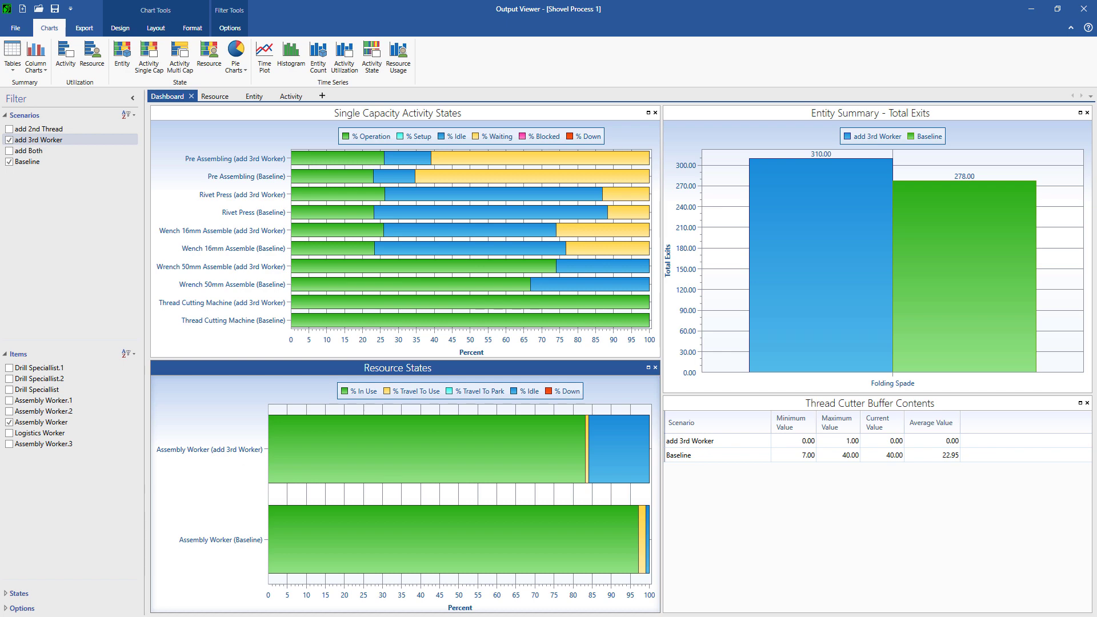
Step: Add the add Both scenario to the Baseline comparison, reaching 376 versus 278 Folding Spade exits
left_click(10, 151)
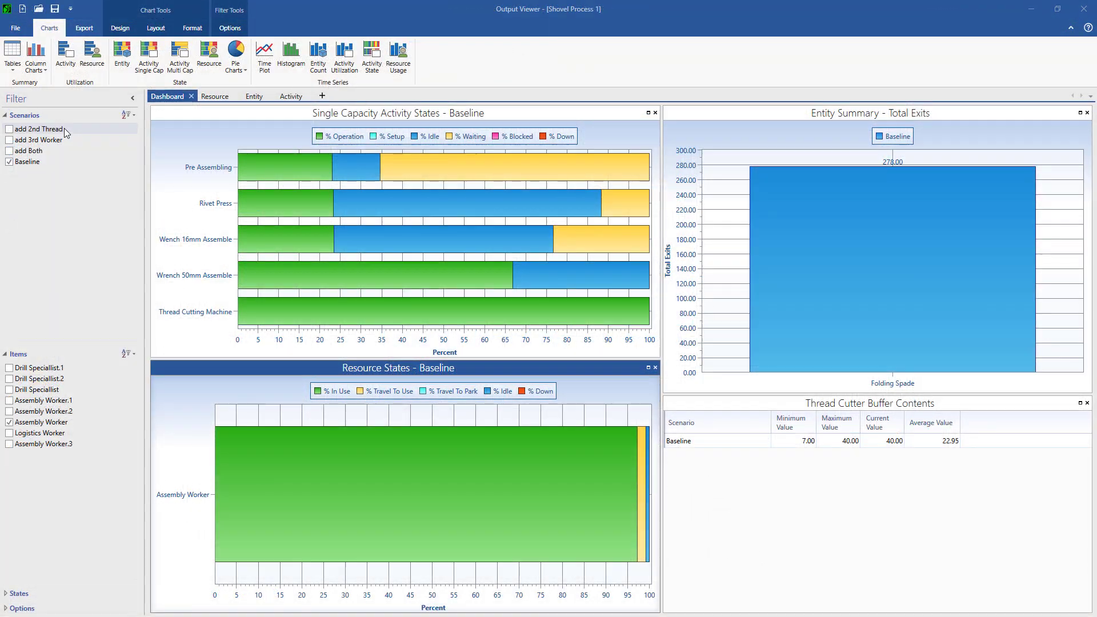
Step: Include add 2nd Thread, add 3rd Worker and add Both alongside Baseline in the charts
left_click(64, 128)
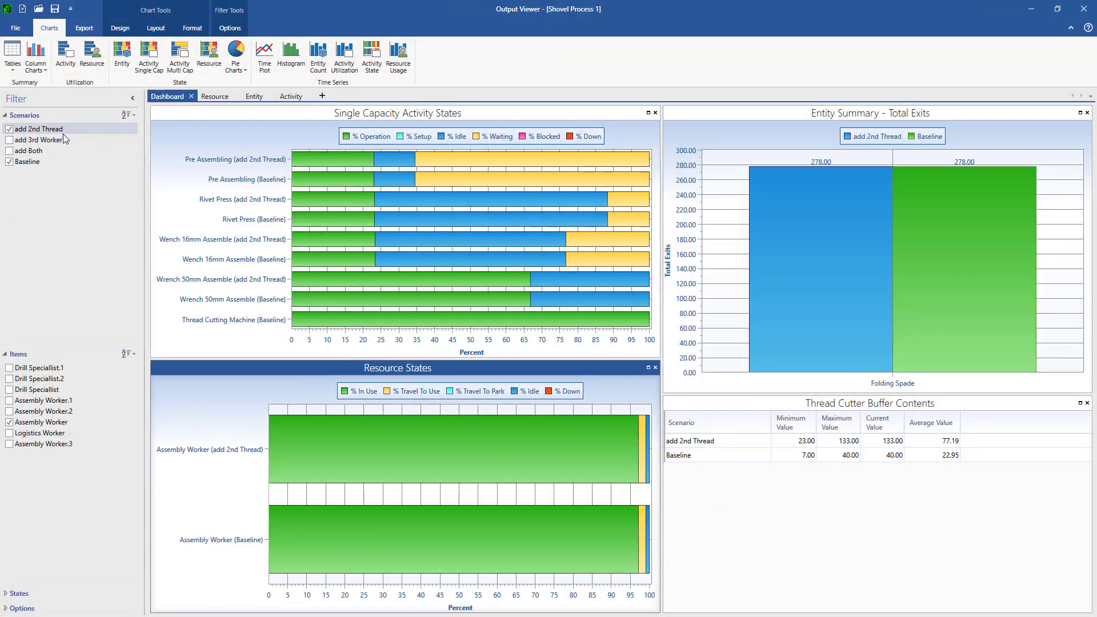
left_click(63, 139)
left_click(62, 151)
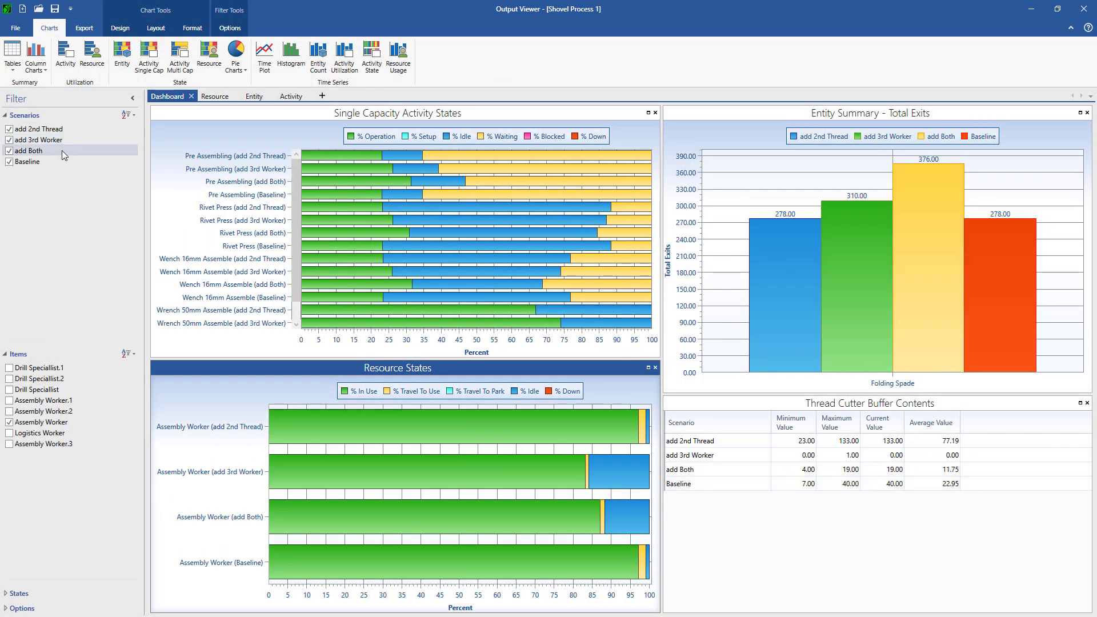
Step: Export the chart data report to Shovel Process 1.xlsx and view the Resource States and Total Exits sheets
left_click(84, 27)
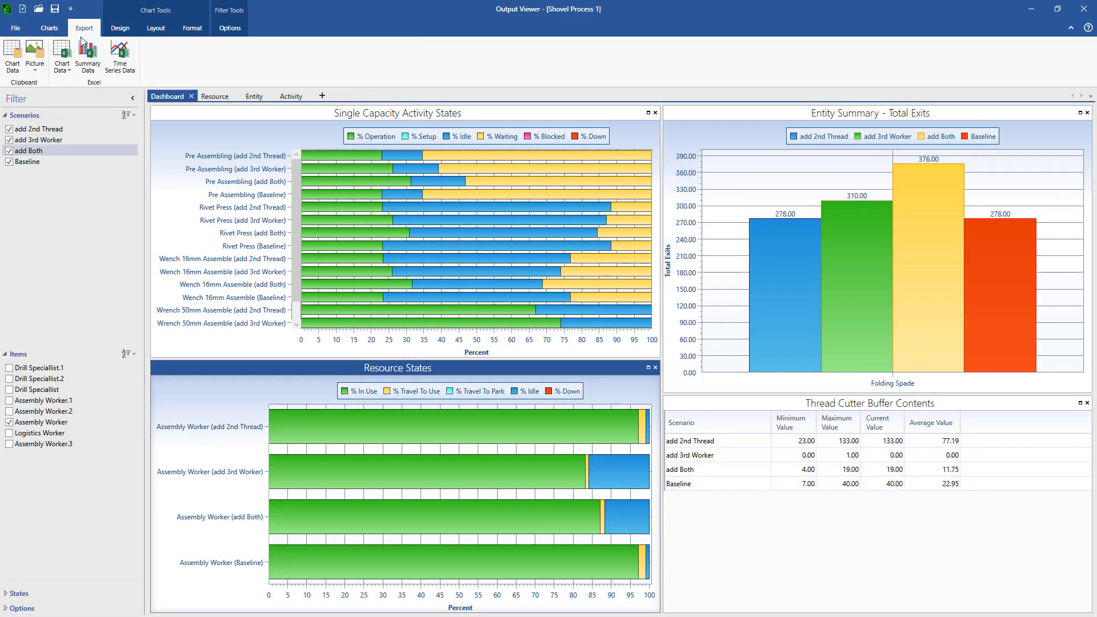
left_click(66, 72)
left_click(65, 115)
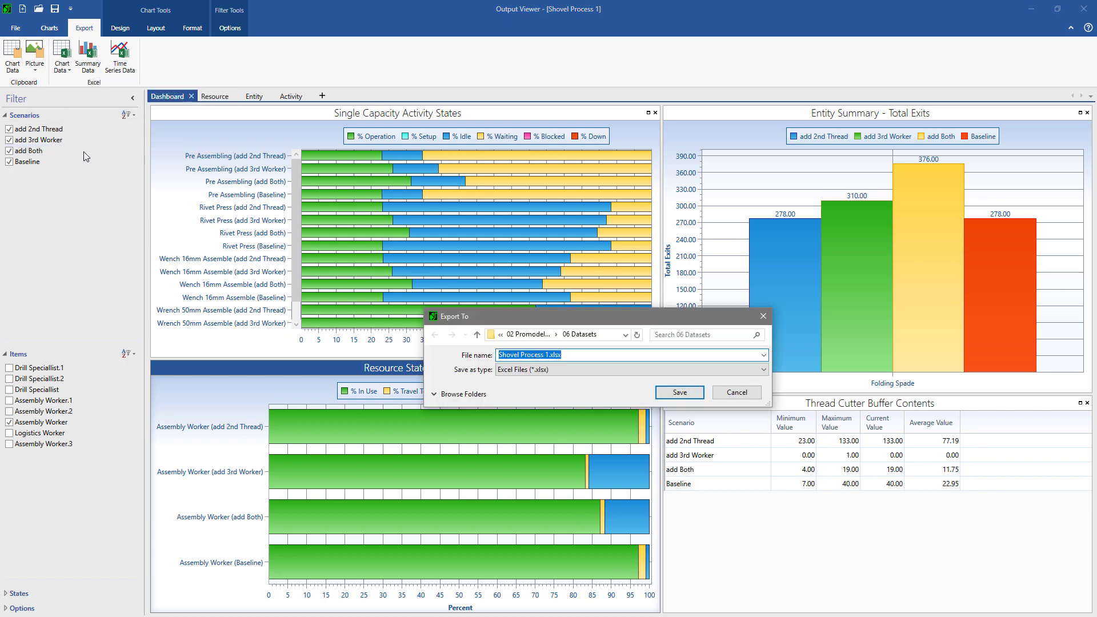
left_click(674, 395)
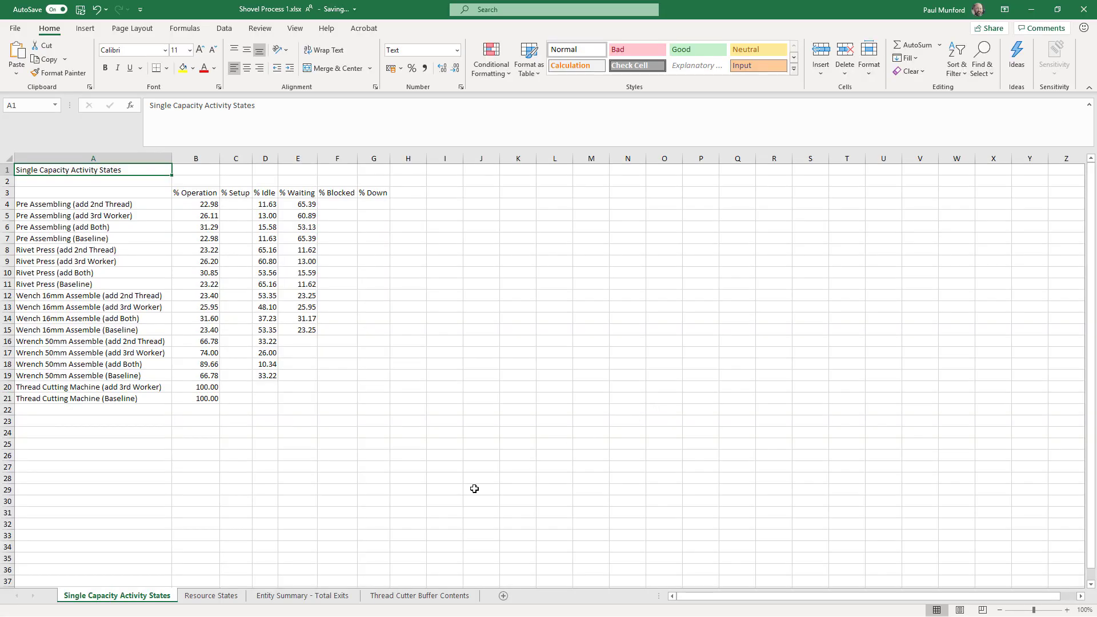
left_click(217, 596)
left_click(268, 597)
Step: After viewing the Thread Cutter Buffer Contents sheet, fit the diagram and sync the model to AutoCAD
left_click(400, 596)
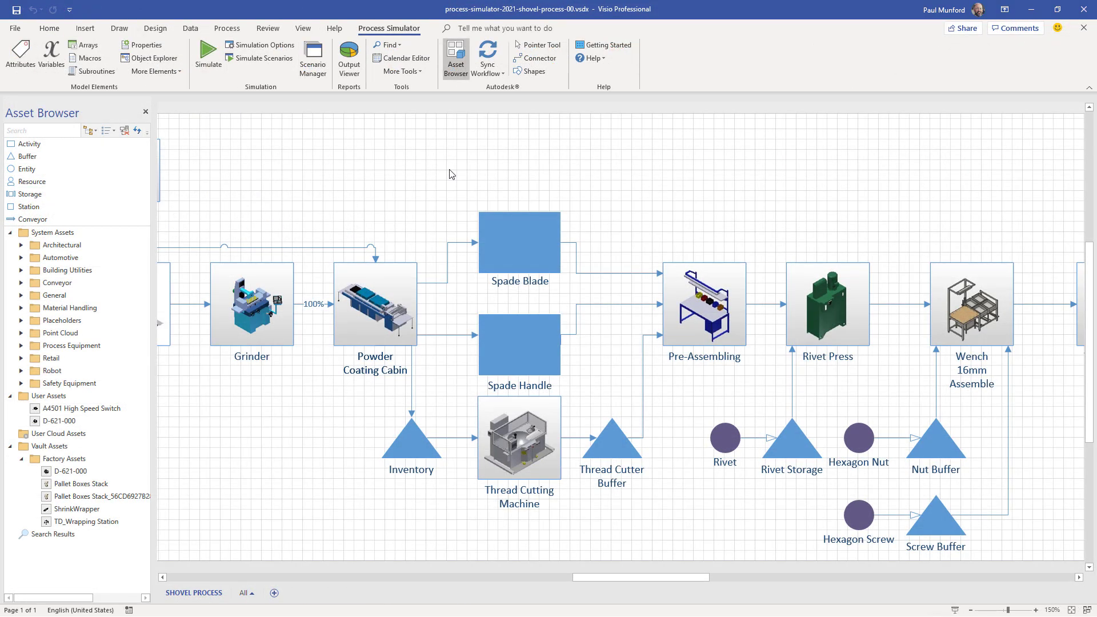
key("ctrl+shift+w")
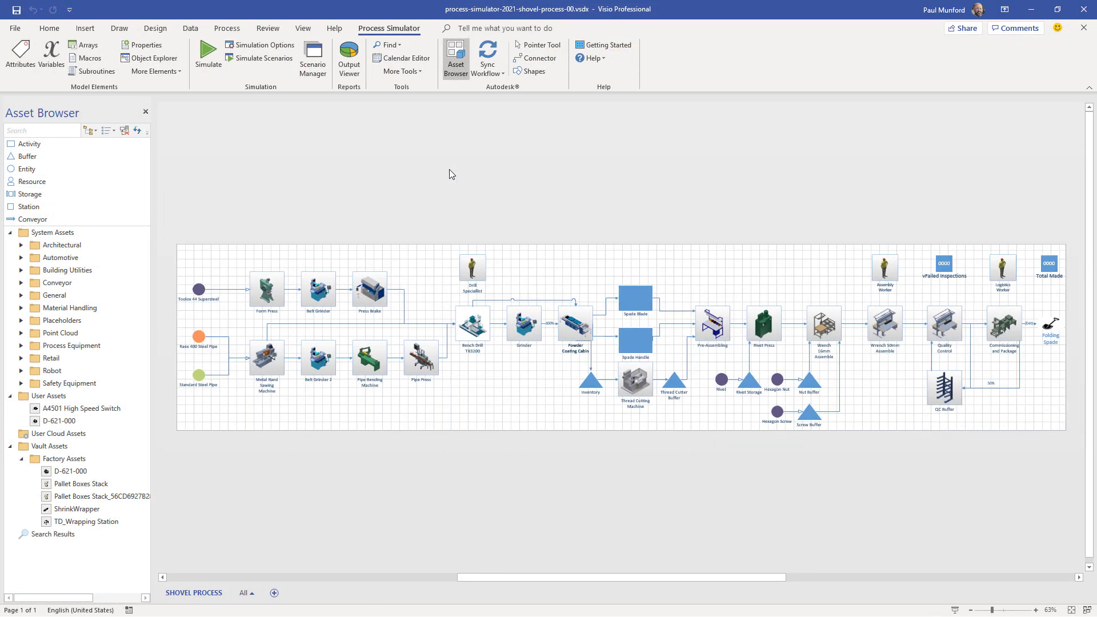
left_click(498, 77)
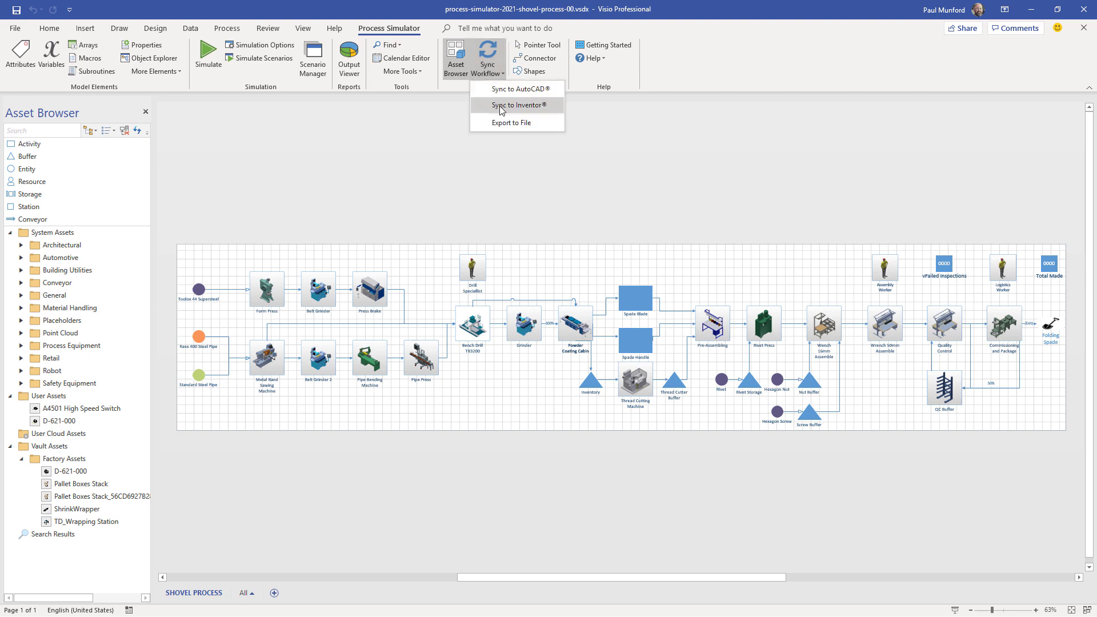
left_click(517, 89)
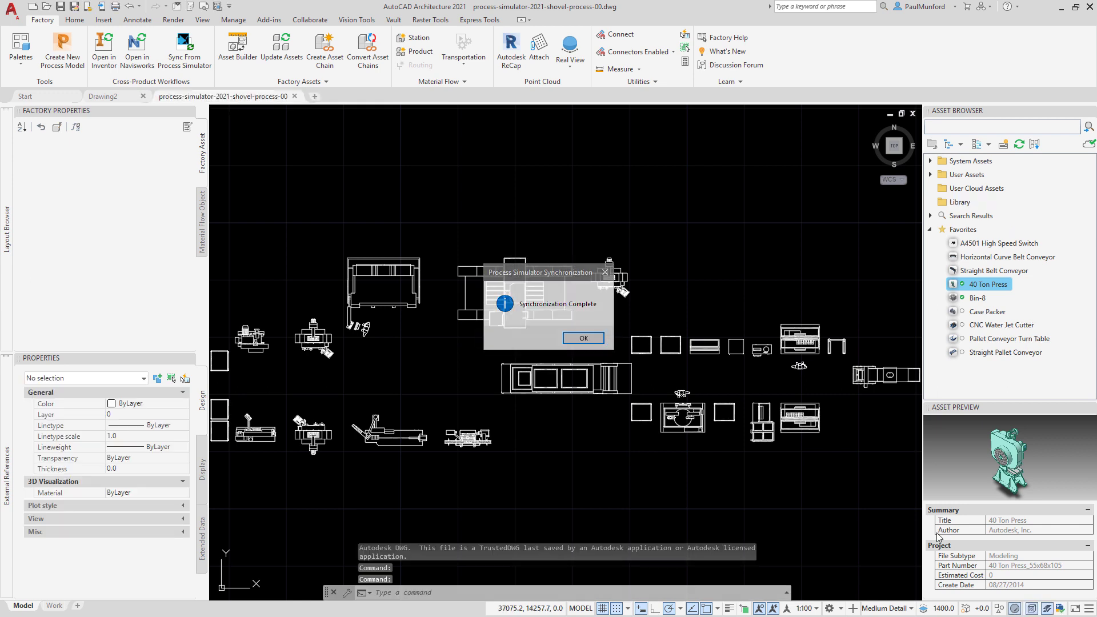
Step: Dismiss the sync message, zoom to the full layout, then zoom into the upper-right equipment area
key("Return")
left_click(366, 327)
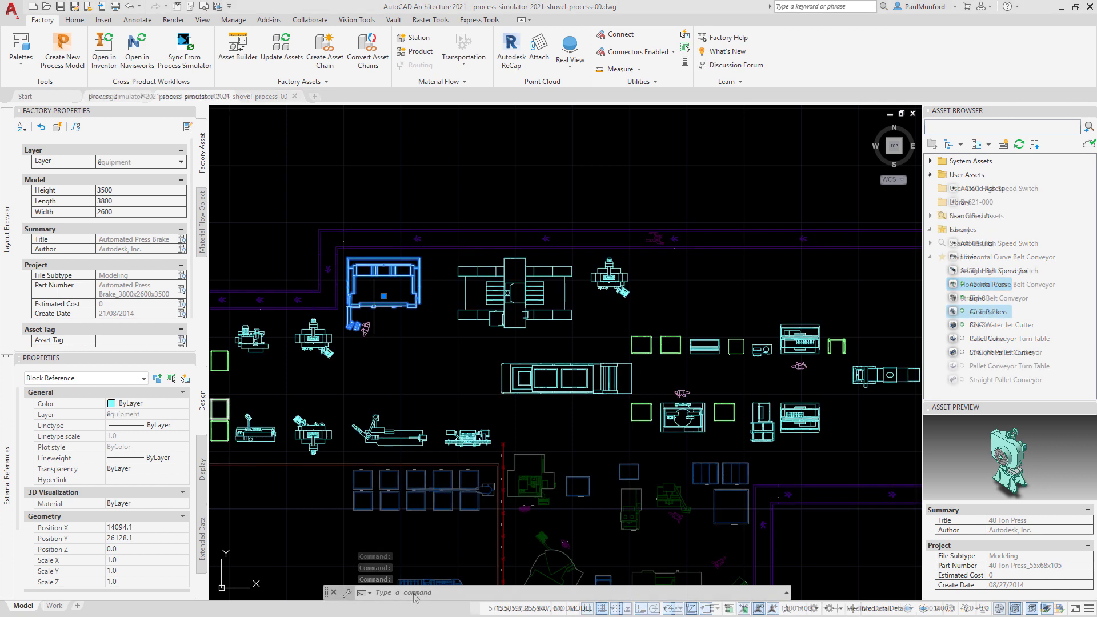
key("Escape")
type("z")
key("Return")
type("e")
key("Return")
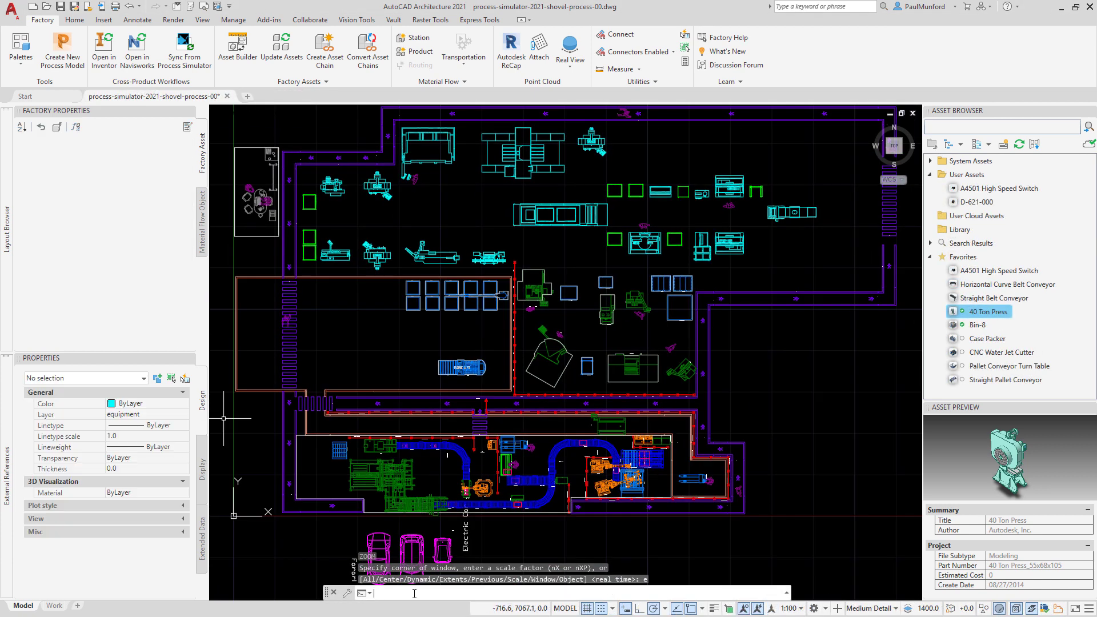
type("z")
key("Return")
type("w")
key("Return")
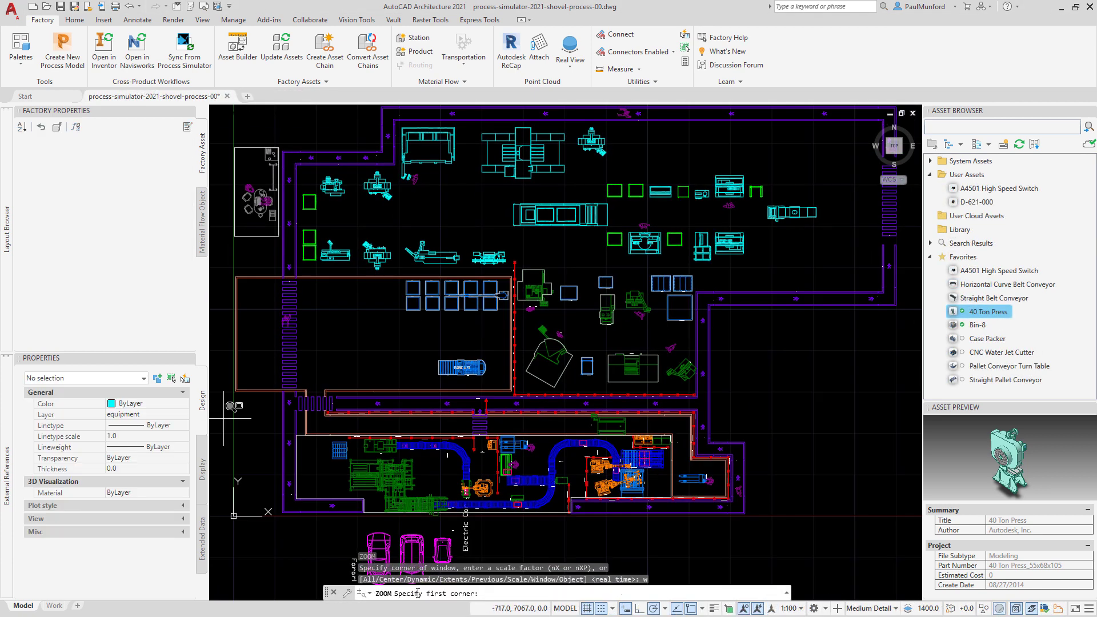
left_click(909, 316)
left_click(674, 137)
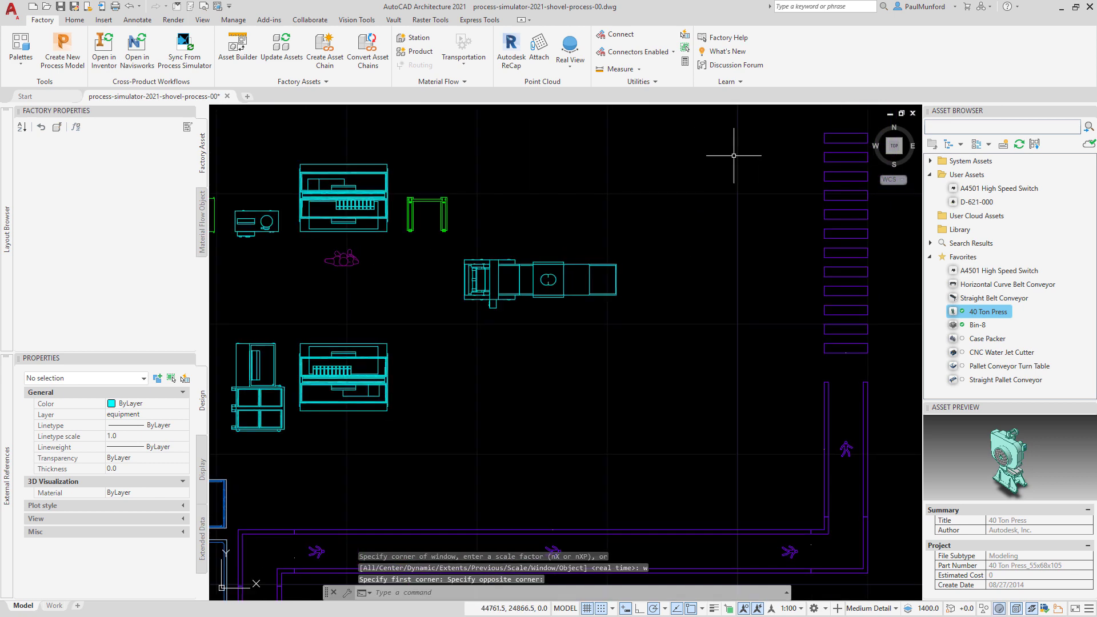
Step: Place three Pallet Rack Light racks end to end beside the aisle at rotation 0
left_click(945, 130)
type("pallet rack")
key("Return")
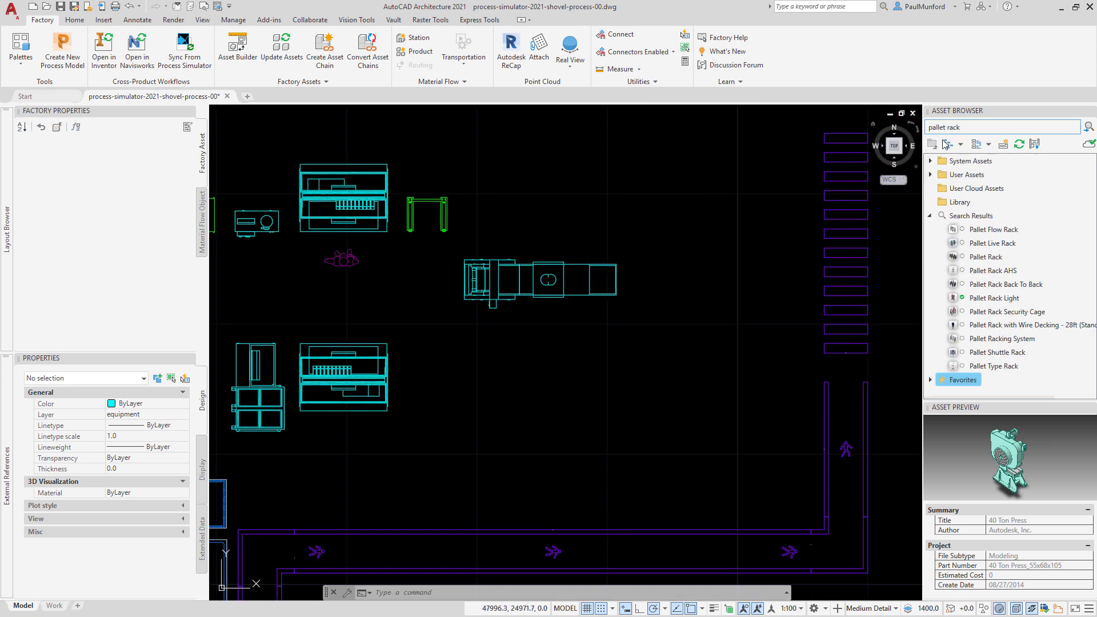
left_click(995, 298)
left_click_drag(994, 303, 714, 366)
type("b")
key("Return")
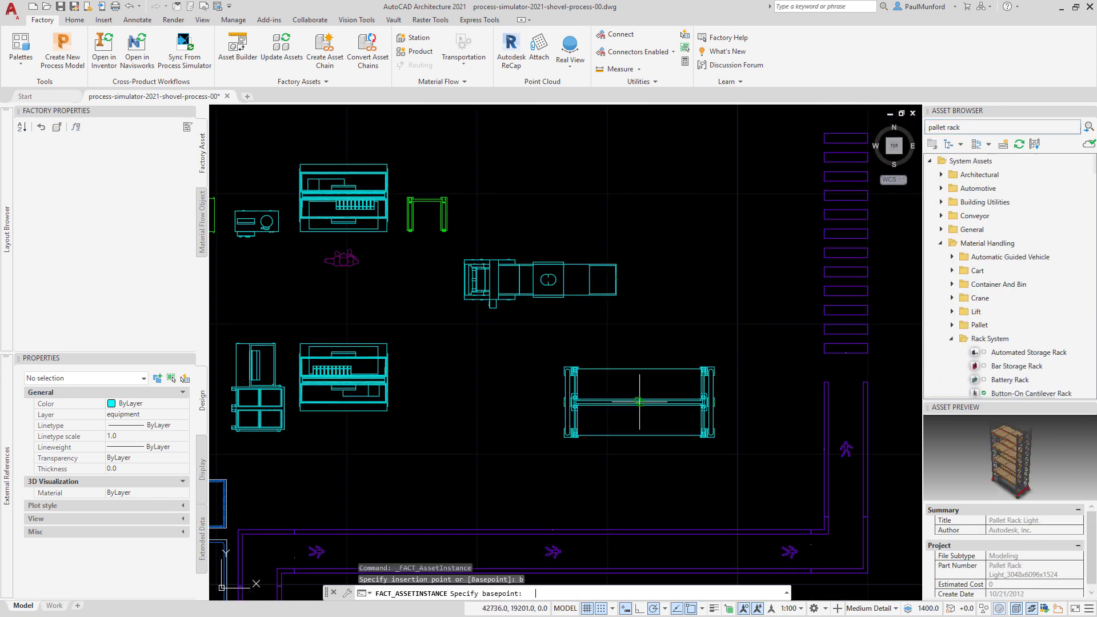
left_click(714, 438)
left_click(822, 528)
key("Return")
left_click(675, 528)
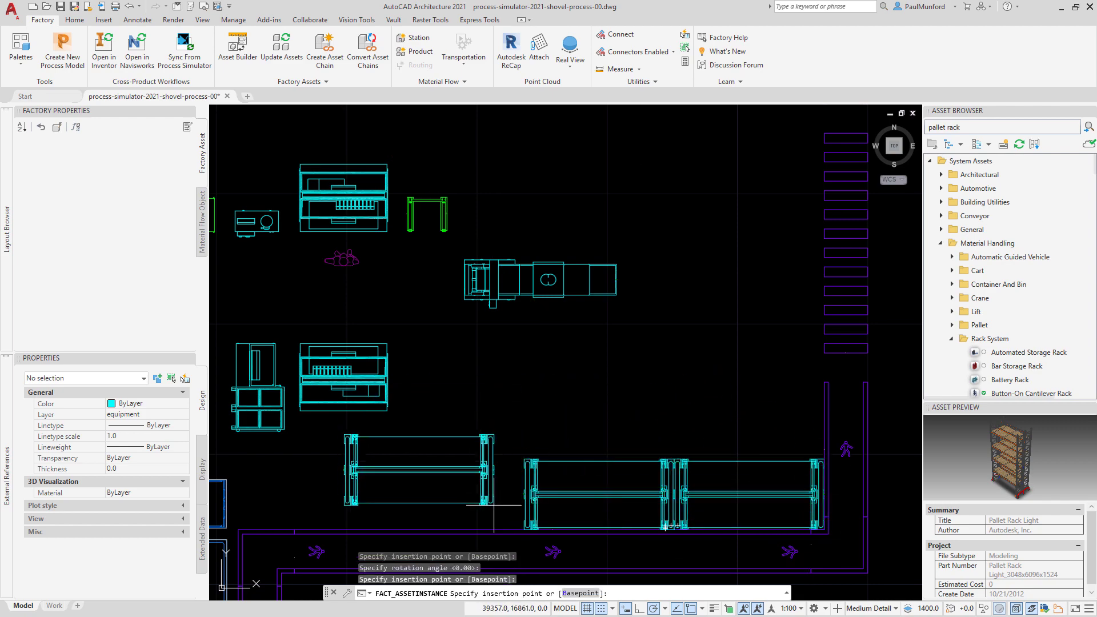
left_click(525, 529)
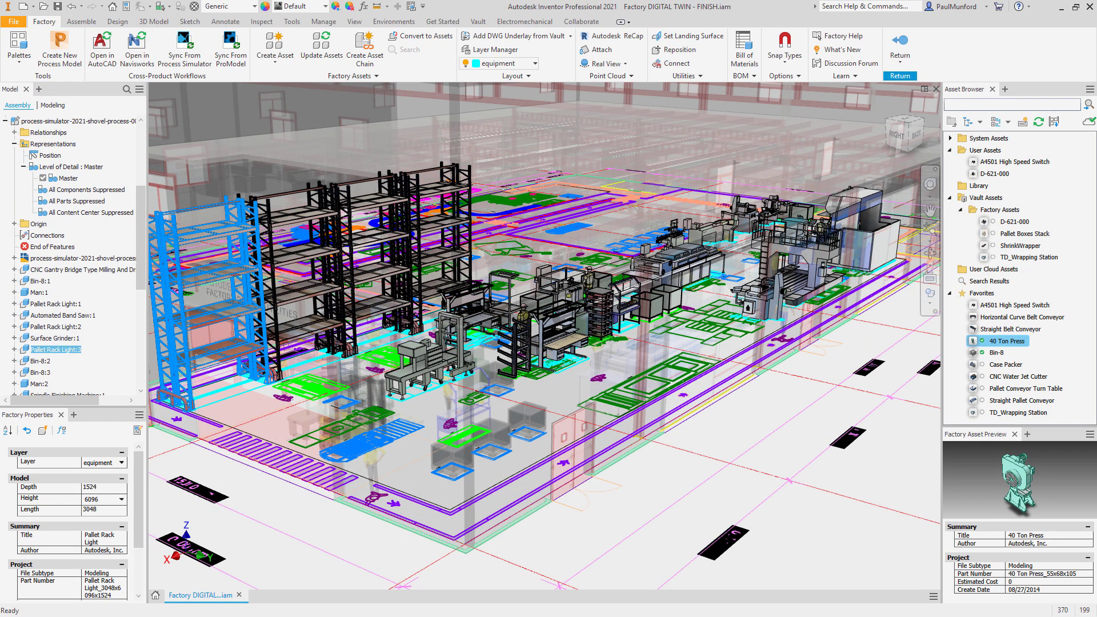
Step: Finish the Inventor layout update with the new racks and return to the home view of the factory
left_click(900, 45)
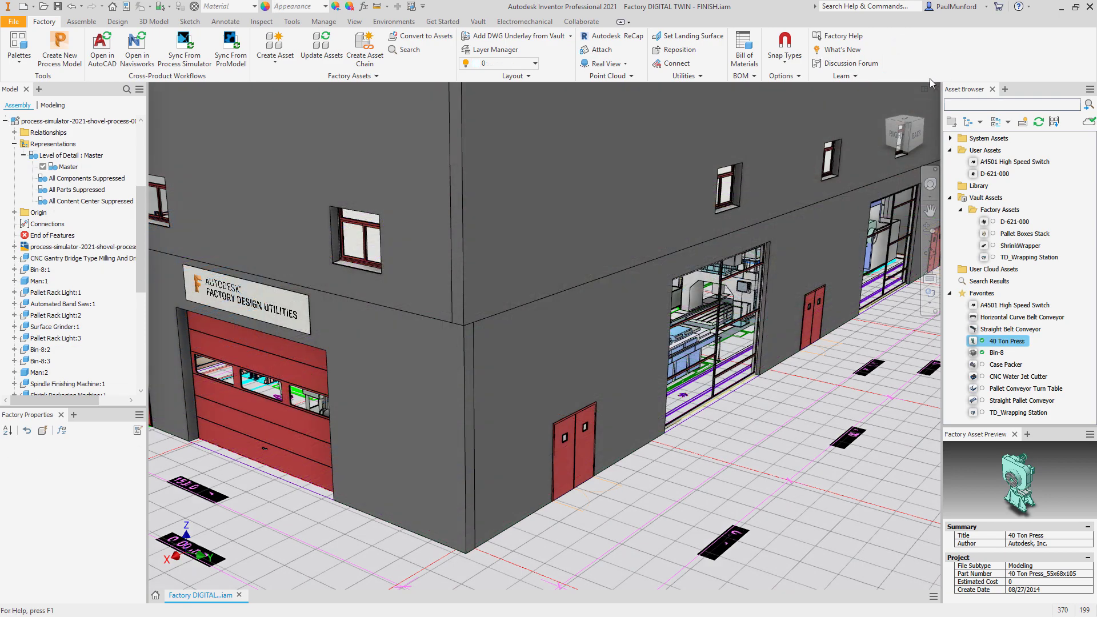
left_click(887, 105)
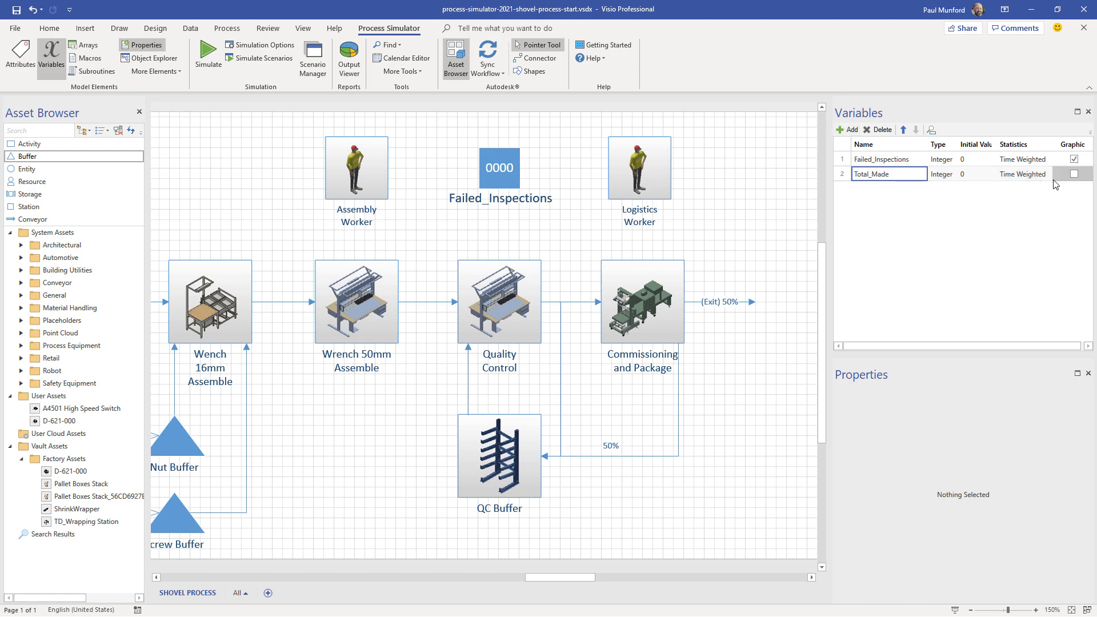
Step: Turn on the Graphic option for Total_Made to show a 0000 counter on the diagram
left_click(1074, 174)
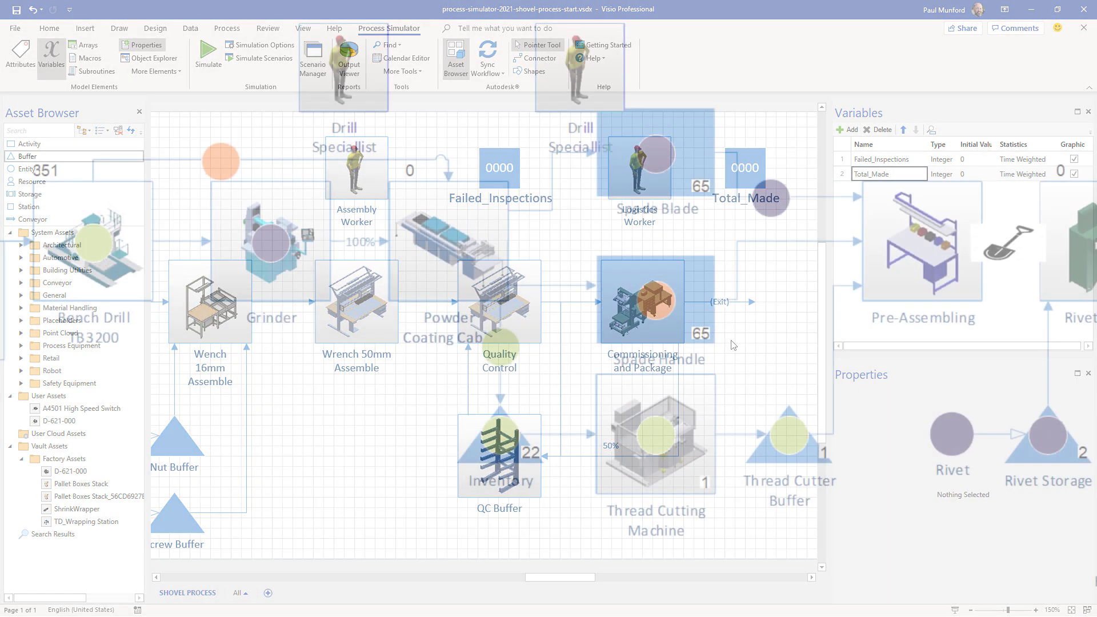